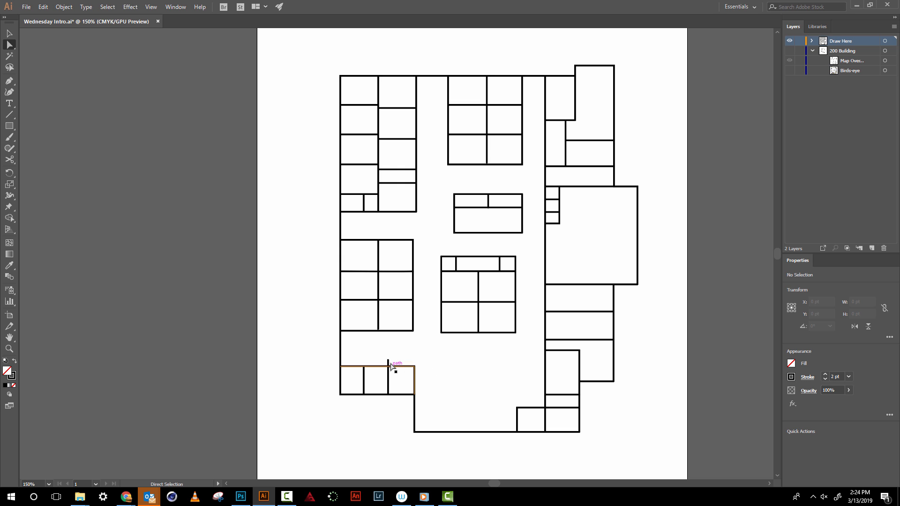
# - Shorten the overshooting vertical wall in the lower-left room block so its upper end meets the horizontal wall
pyautogui.press('z')
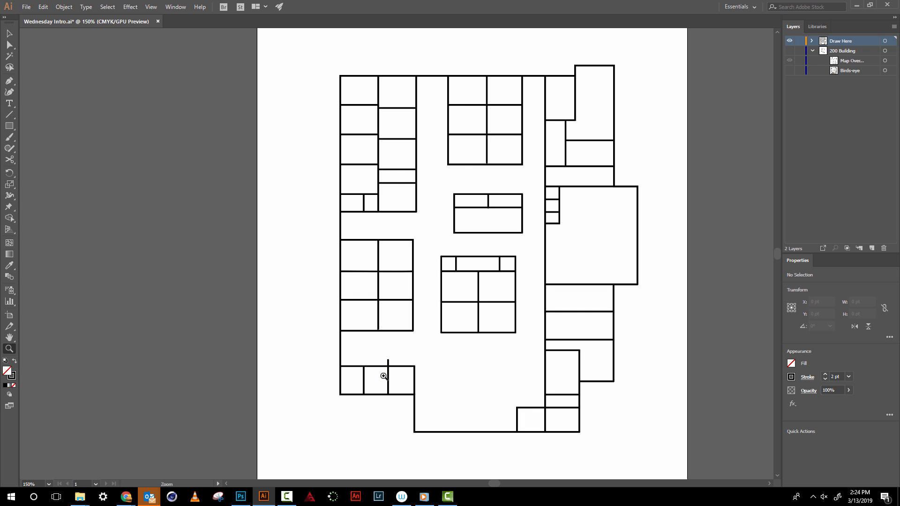
pyautogui.click(388, 368)
pyautogui.click(390, 252)
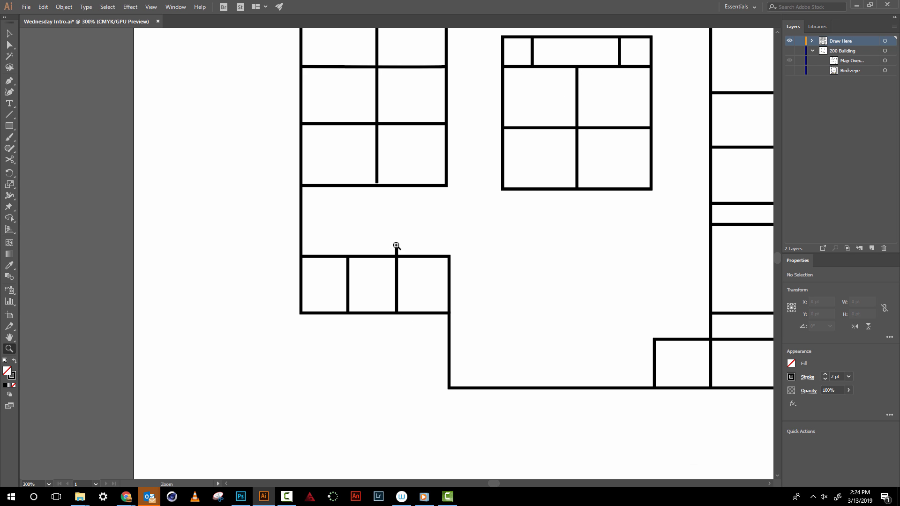
pyautogui.click(397, 247)
pyautogui.click(401, 251)
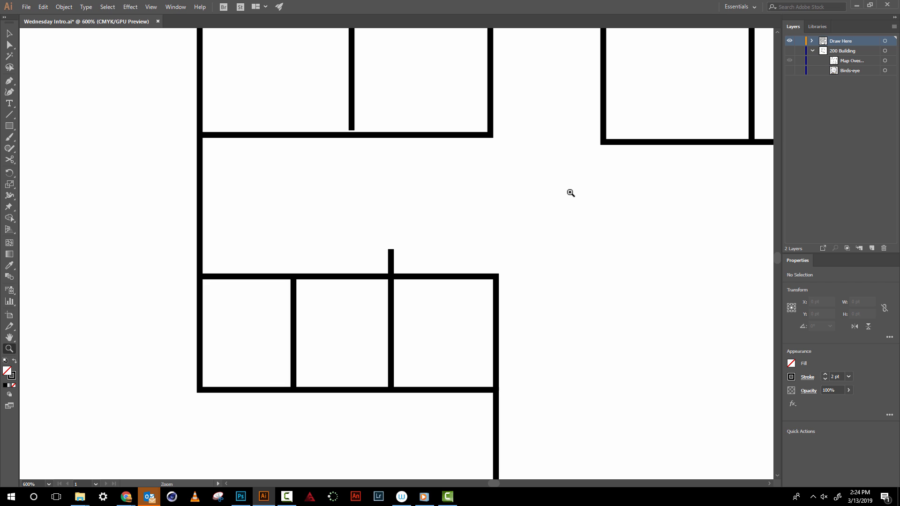
pyautogui.click(9, 36)
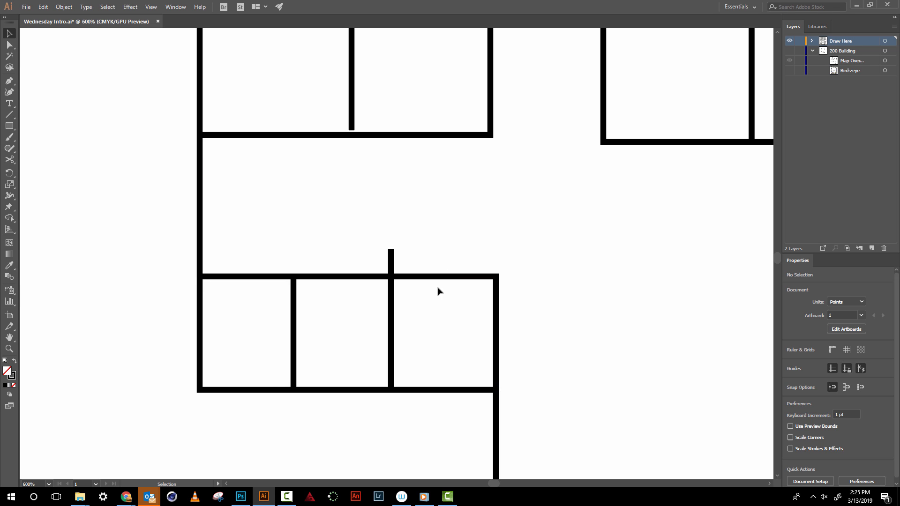
pyautogui.click(393, 310)
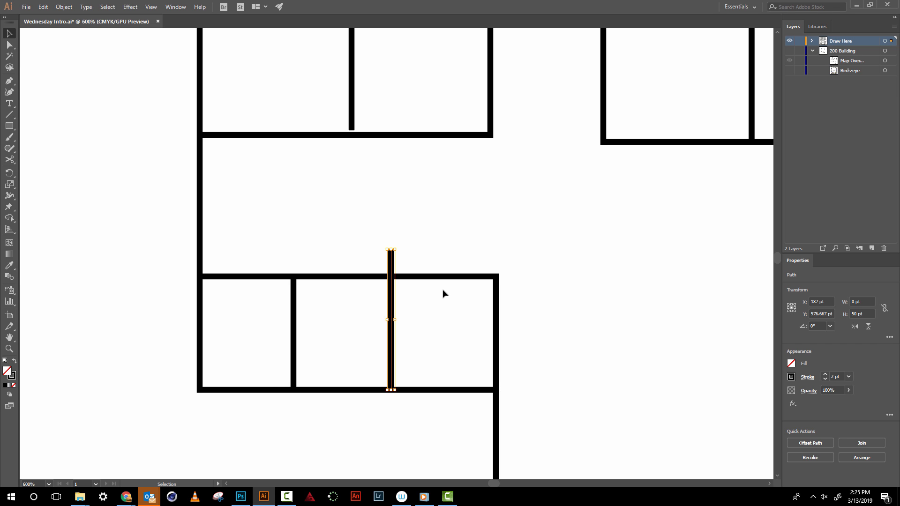
pyautogui.click(441, 294)
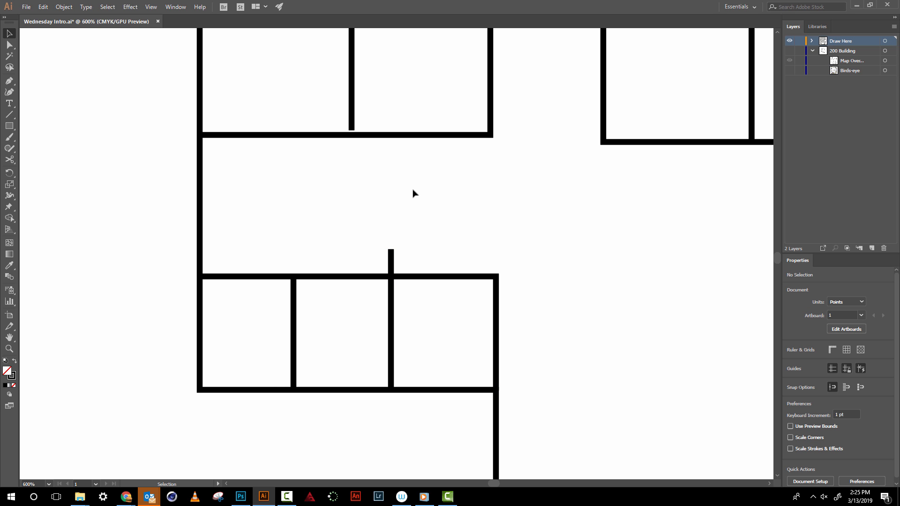
pyautogui.press('a')
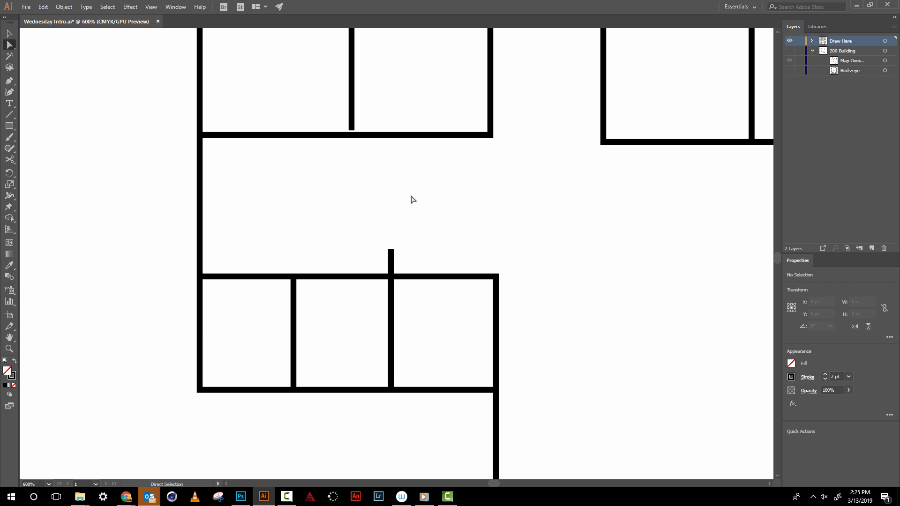
pyautogui.click(392, 314)
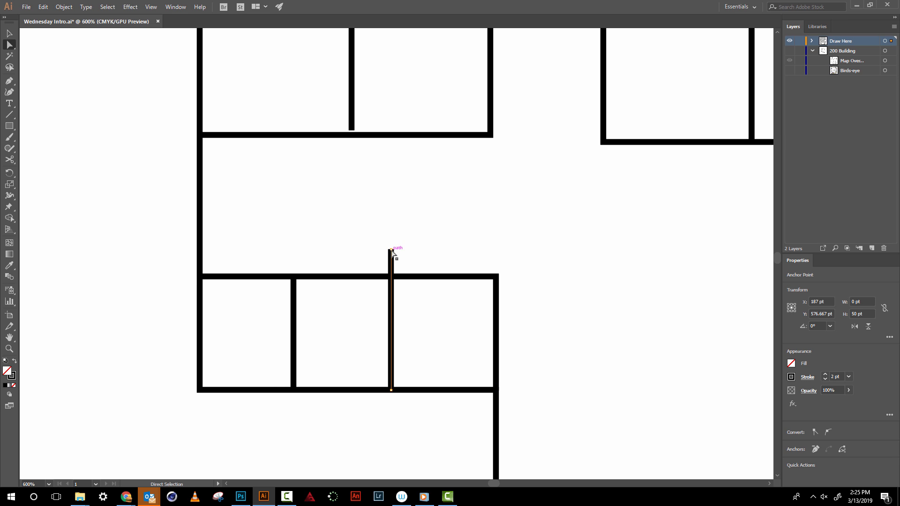
pyautogui.click(392, 390)
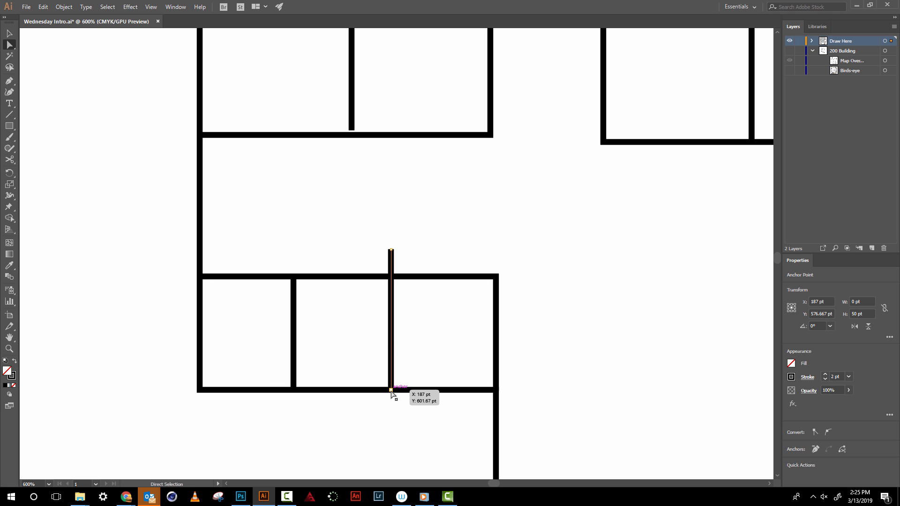
pyautogui.click(397, 233)
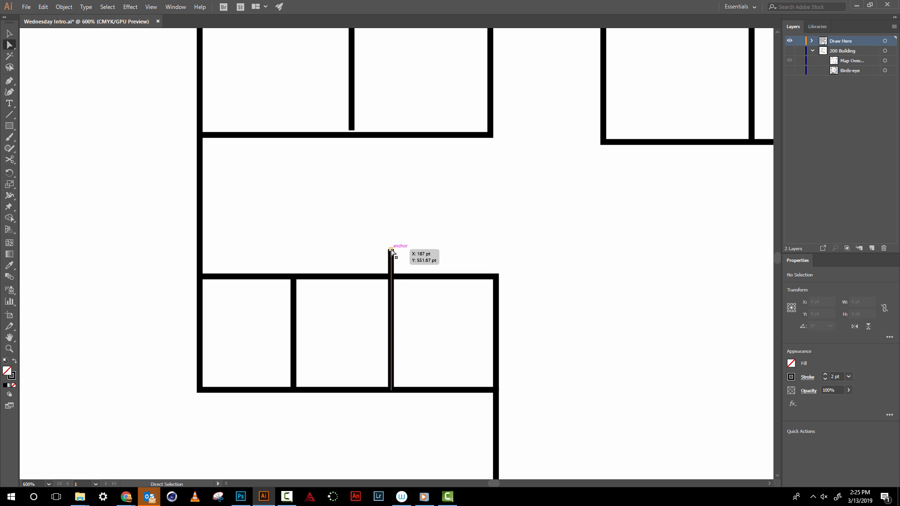
pyautogui.moveTo(391, 250); pyautogui.dragTo(395, 280)
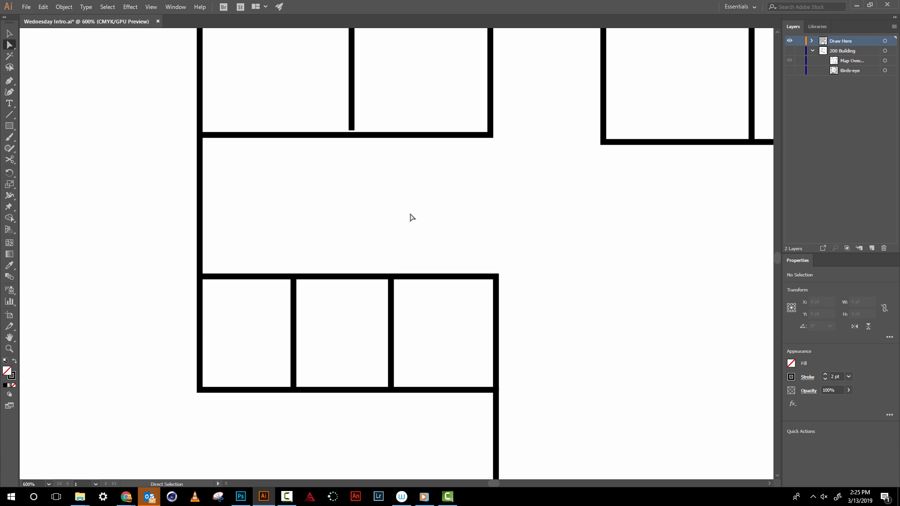
# - Extend the middle wall of the six-room block above the three small rooms down to meet the block's lower wall
pyautogui.click(350, 83)
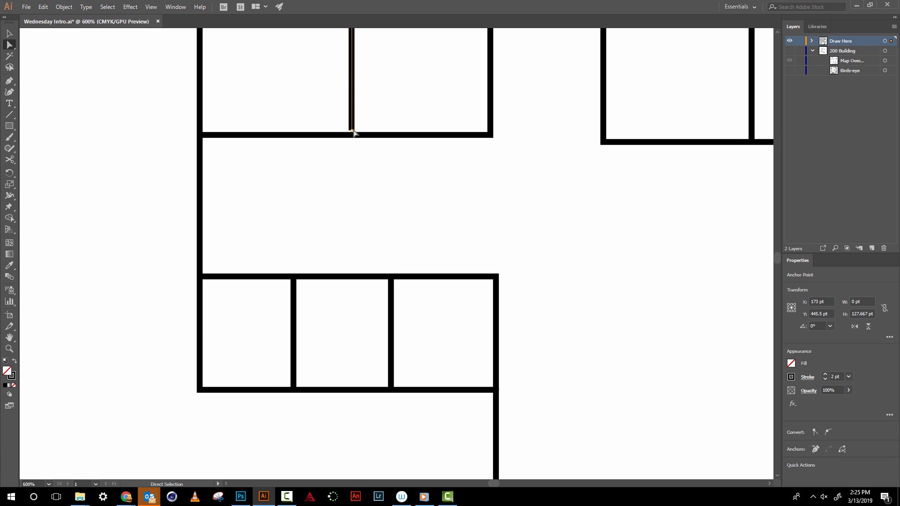
pyautogui.moveTo(353, 133); pyautogui.dragTo(352, 139)
pyautogui.click(424, 165)
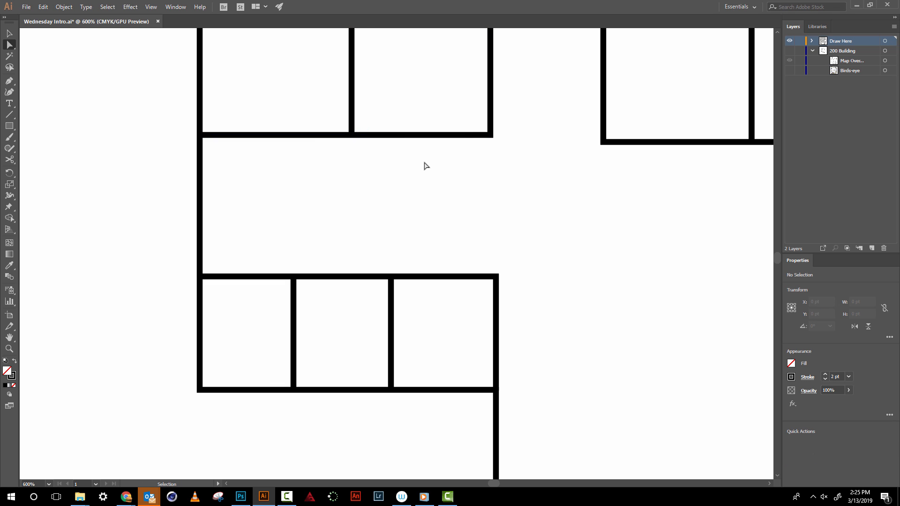
# - Draw a horizontal wall about 131 pt long with the Pen tool across the large right-hand room, just above its lower edge
pyautogui.hotkey('ctrl', '-')
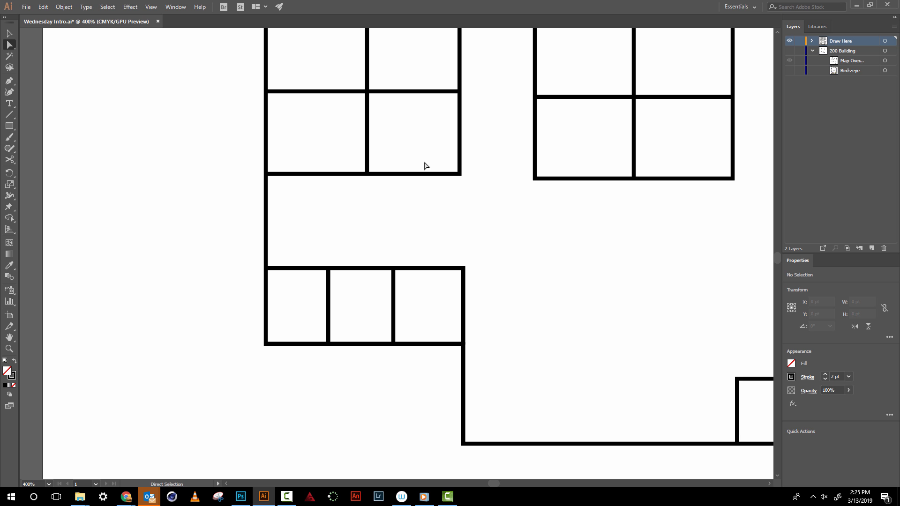
pyautogui.press('space')
pyautogui.moveTo(629, 242); pyautogui.dragTo(437, 251)
pyautogui.moveTo(564, 236)
pyautogui.mouseDown()
pyautogui.moveTo(501, 294)
pyautogui.moveTo(521, 237)
pyautogui.moveTo(511, 249)
pyautogui.moveTo(496, 352)
pyautogui.mouseUp()
pyautogui.moveTo(489, 233)
pyautogui.mouseDown()
pyautogui.moveTo(460, 335)
pyautogui.moveTo(408, 374)
pyautogui.moveTo(487, 295)
pyautogui.mouseUp()
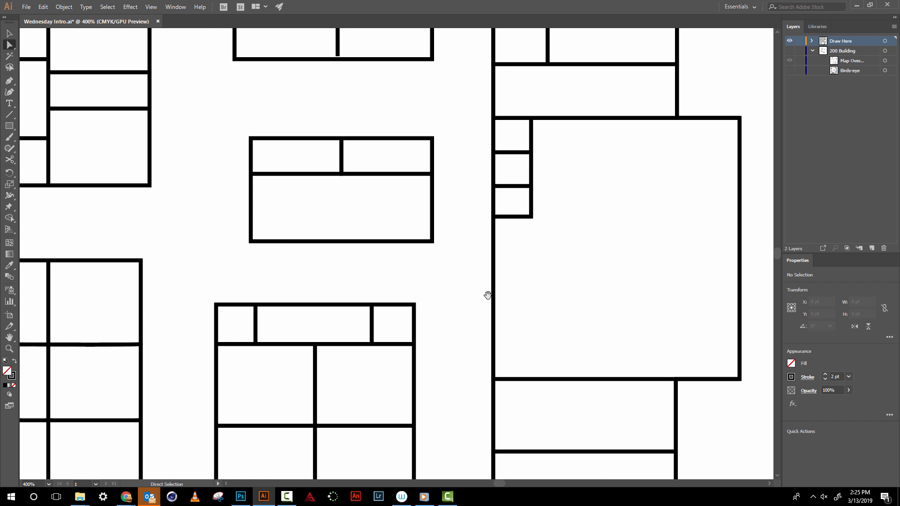
pyautogui.hotkey('ctrl', '-')
pyautogui.hotkey('ctrl', '-')
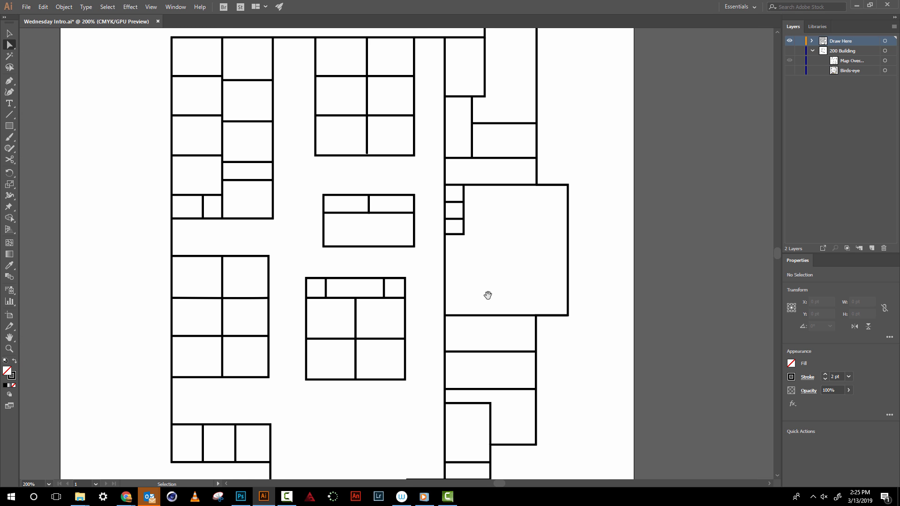
pyautogui.hotkey('ctrl', '-')
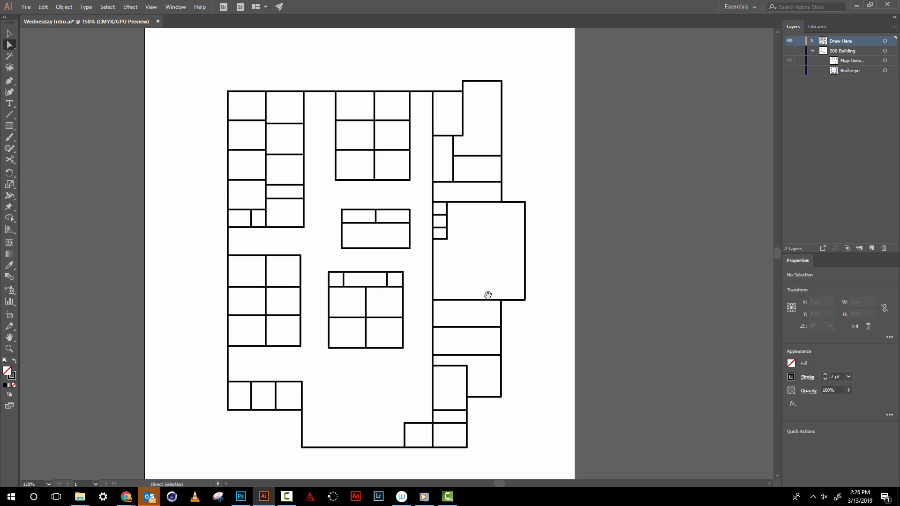
pyautogui.press('p')
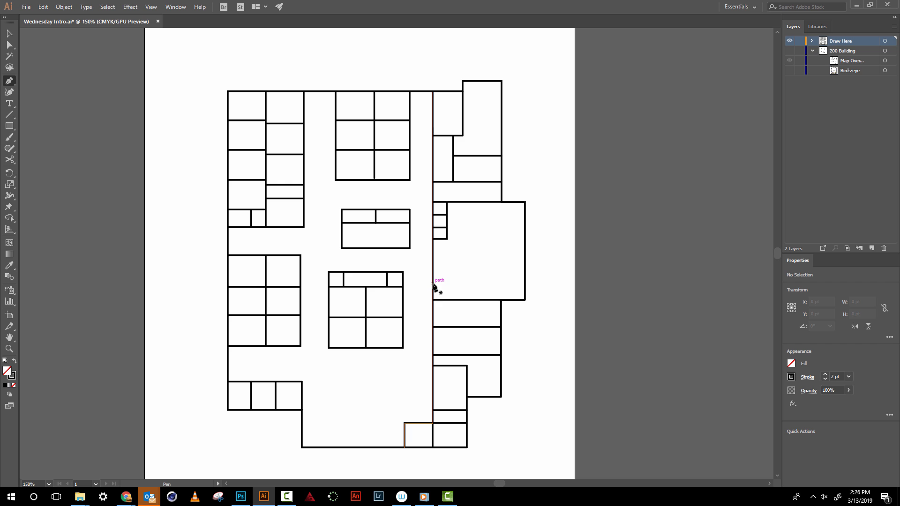
pyautogui.click(433, 284)
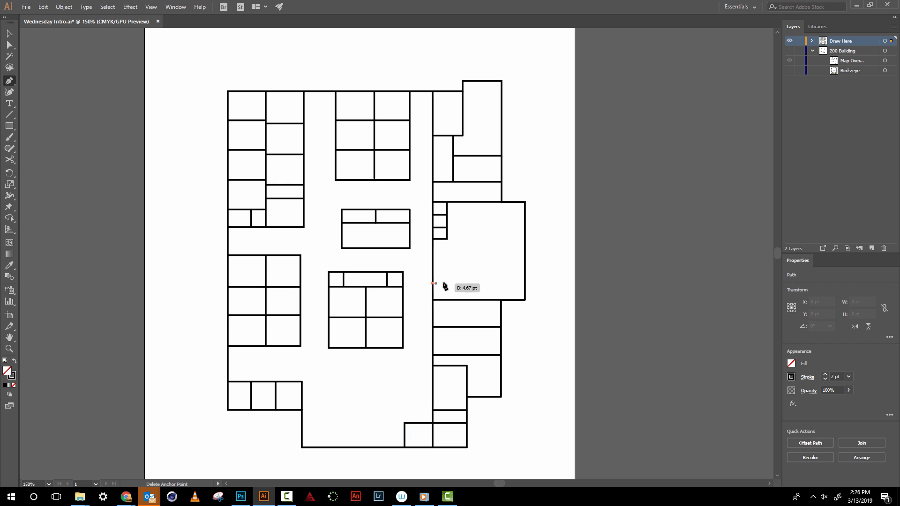
pyautogui.click(525, 284)
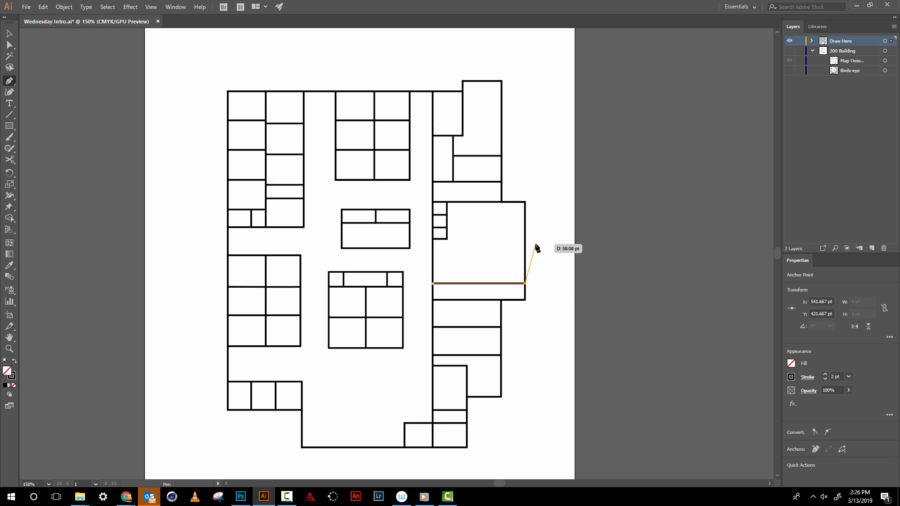
# - Divide the strip below the new horizontal wall into three rooms with two vertical walls about 23 pt tall
pyautogui.click(497, 284)
pyautogui.click(495, 299)
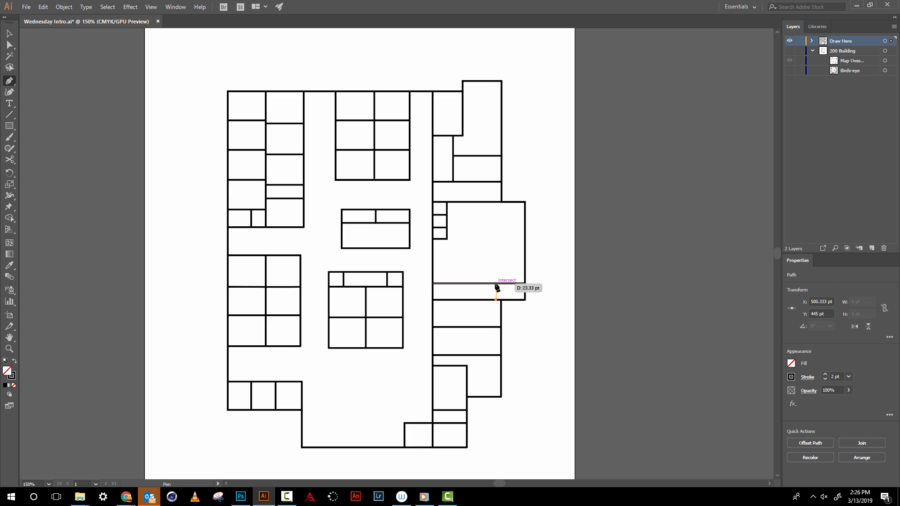
pyautogui.click(497, 283)
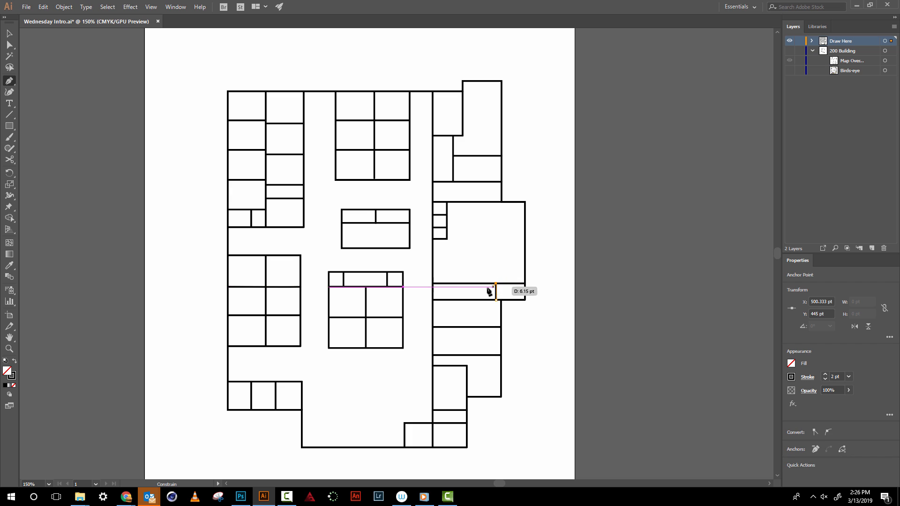
pyautogui.press('Escape')
pyautogui.click(453, 284)
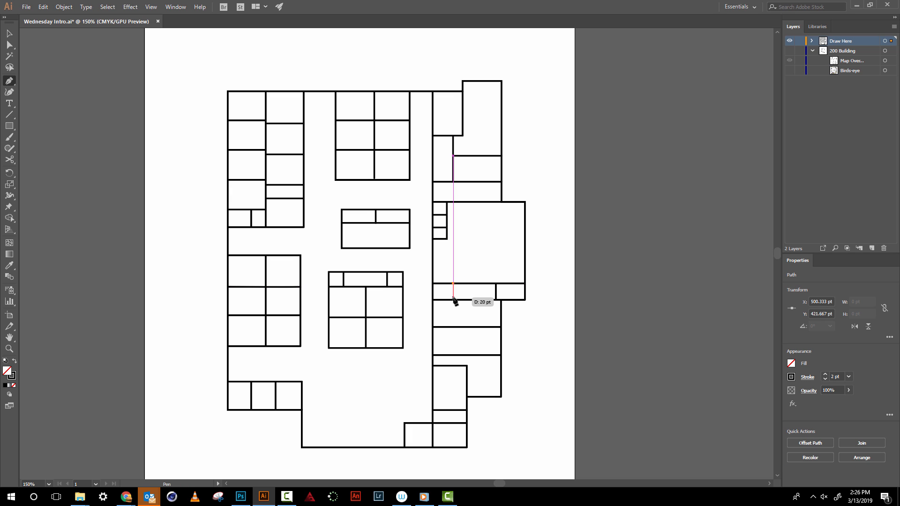
pyautogui.click(454, 300)
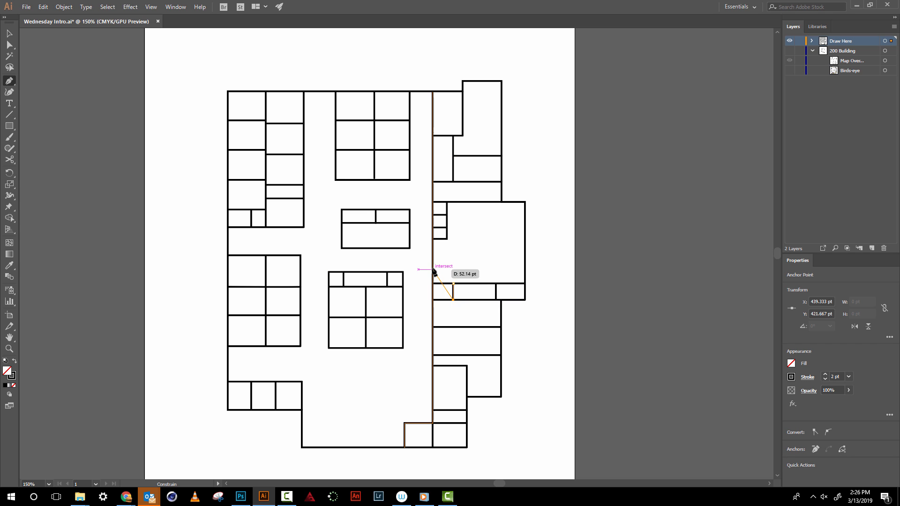
pyautogui.press('Escape')
# - Draw an L-shaped wall about 29 pt wide and 20 pt tall, enclosing a small room above the strip's leftmost room
pyautogui.click(432, 270)
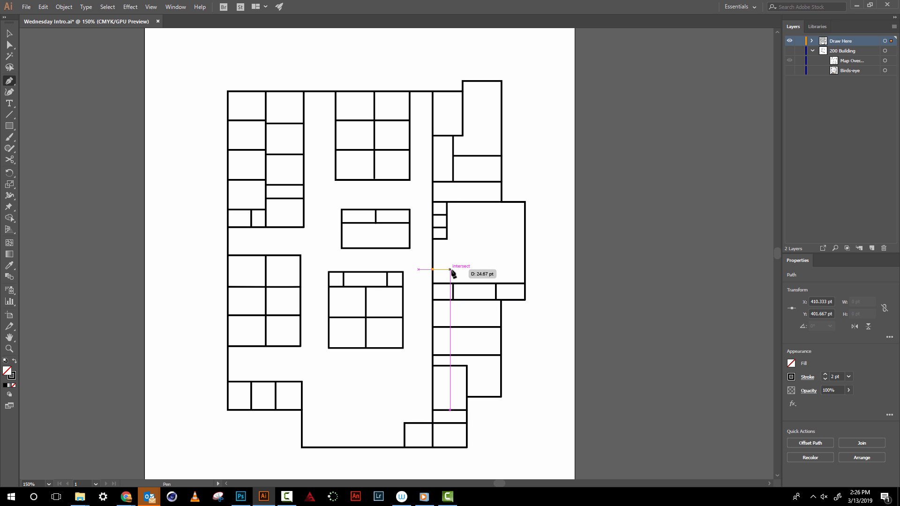
pyautogui.click(453, 270)
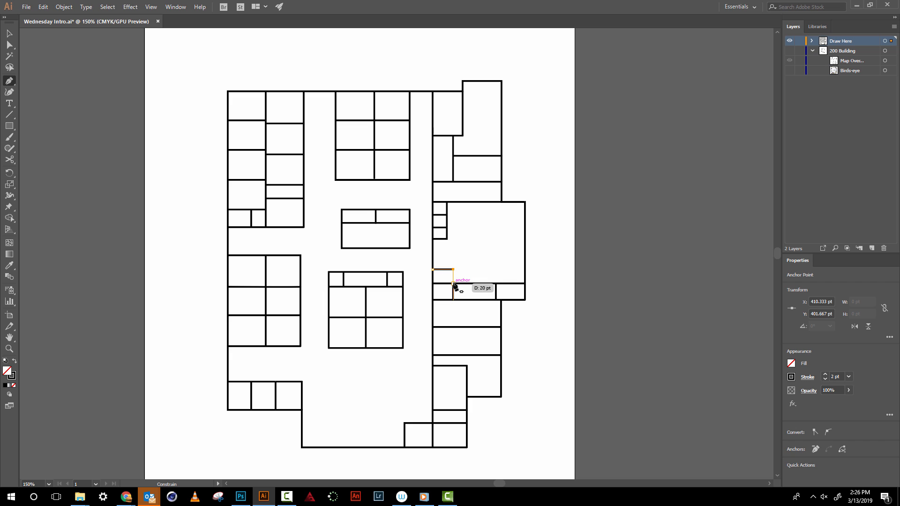
pyautogui.click(453, 284)
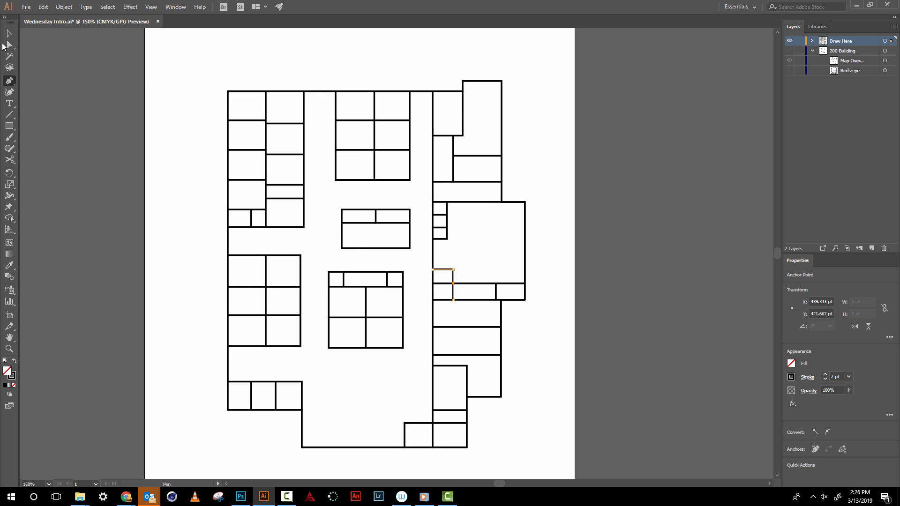
pyautogui.click(9, 33)
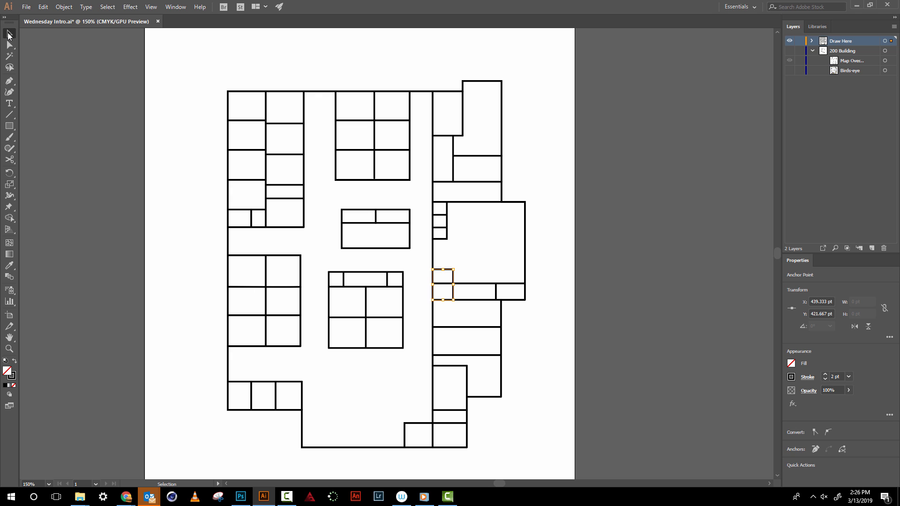
pyautogui.click(107, 72)
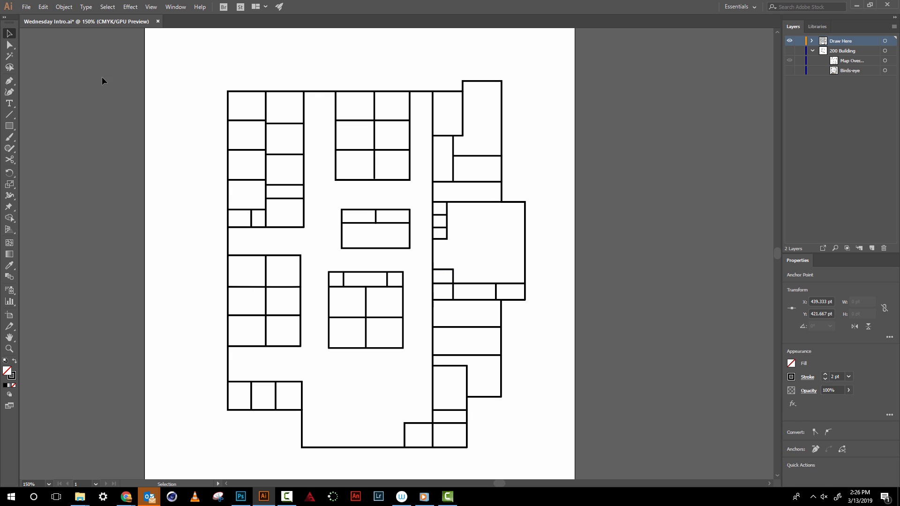
pyautogui.click(10, 105)
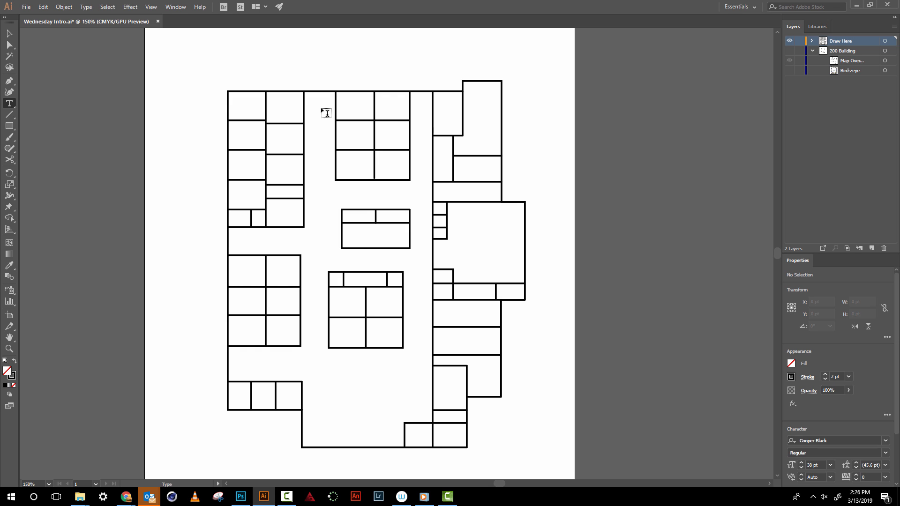
pyautogui.click(453, 318)
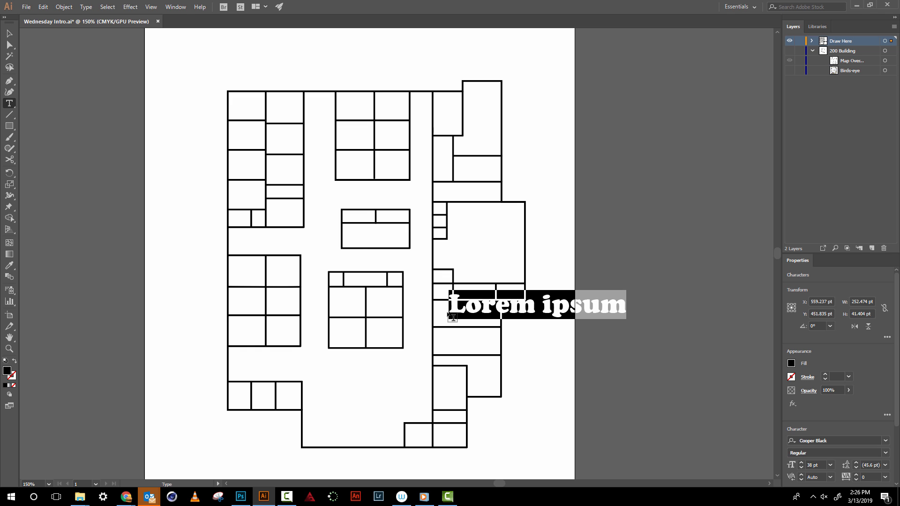
pyautogui.press('Escape')
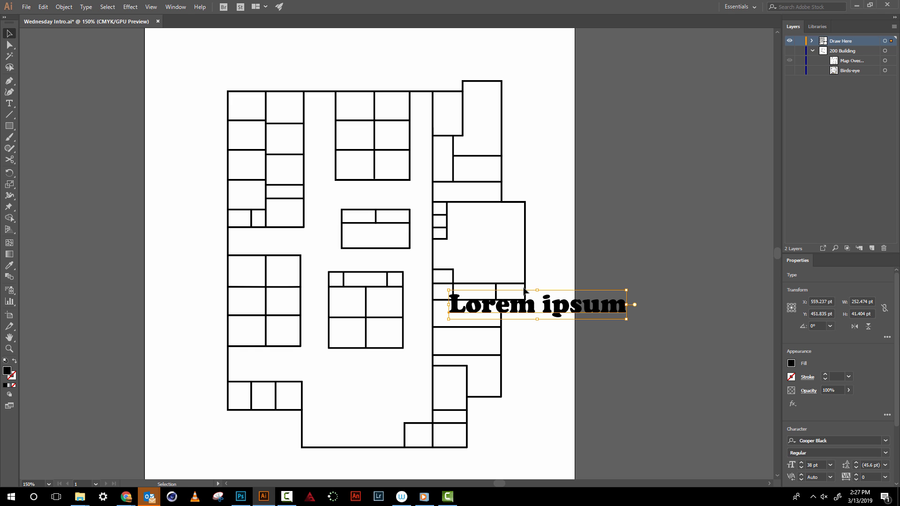
pyautogui.press('Delete')
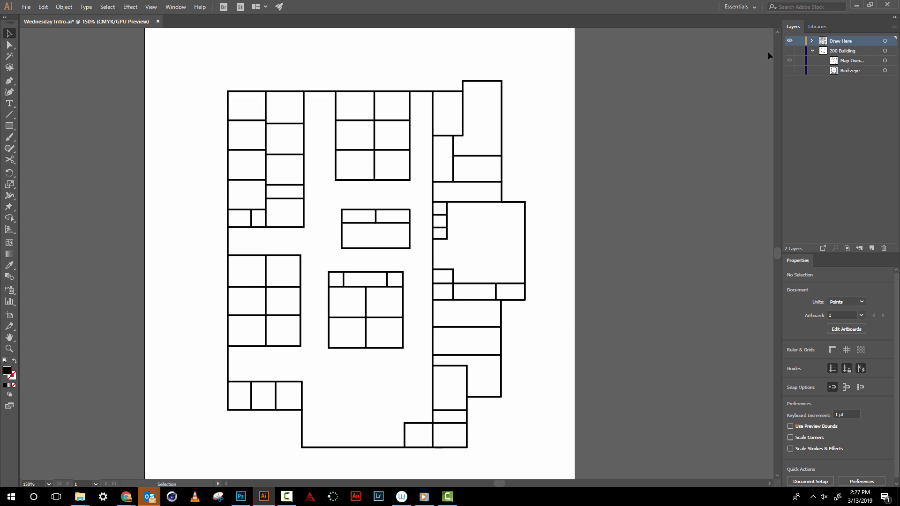
# - Collapse the 200 Building layer
pyautogui.click(812, 50)
pyautogui.click(177, 7)
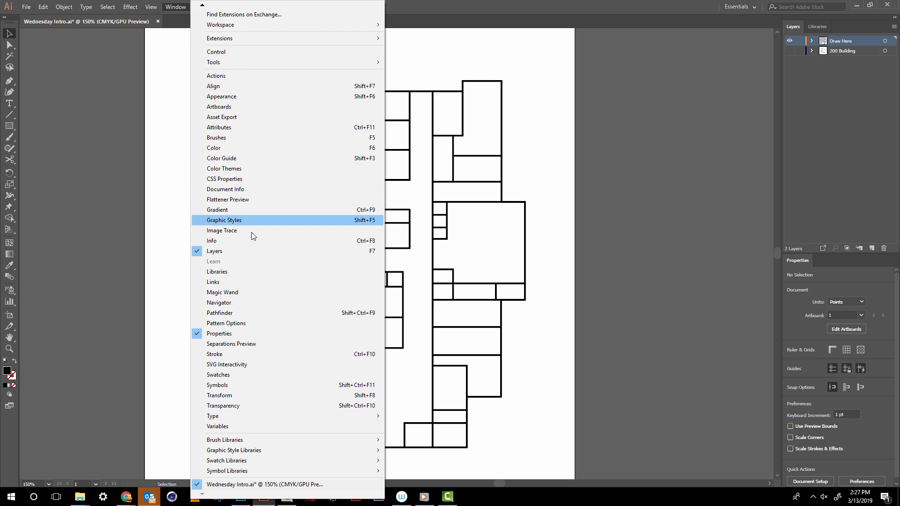
pyautogui.click(611, 154)
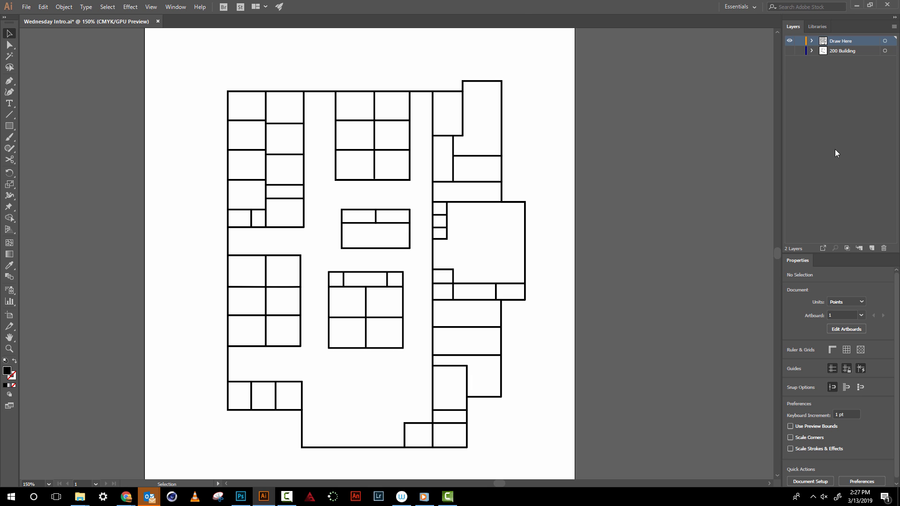
# - Create a new layer above Draw Here and name it Numbers
pyautogui.click(871, 249)
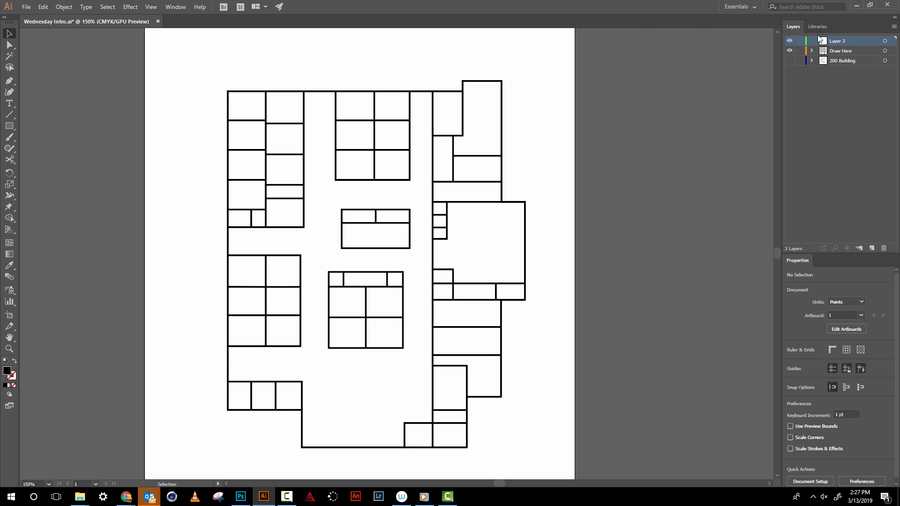
pyautogui.doubleClick(837, 42)
pyautogui.write('Numbers')
pyautogui.press('Return')
# - Add the room number 234 as point text and place it inside the room directly below the large right-hand room
pyautogui.click(15, 105)
pyautogui.click(451, 311)
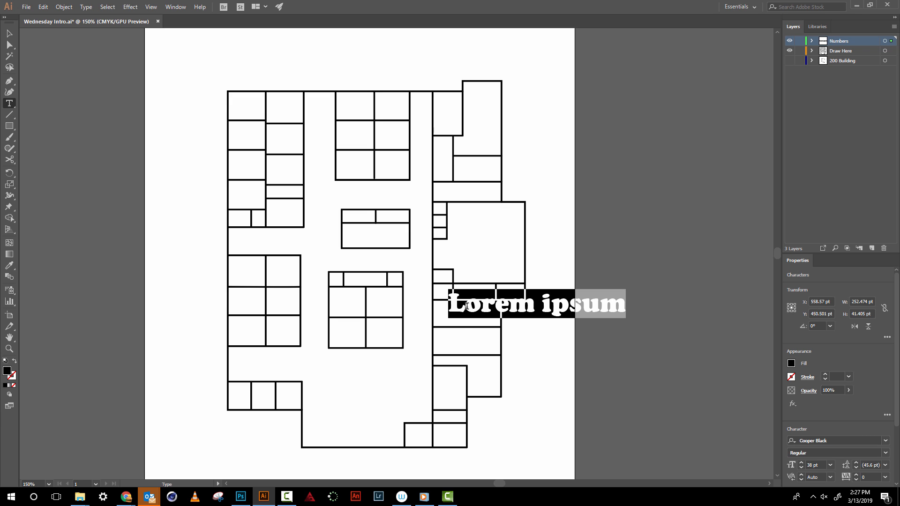
pyautogui.write('234')
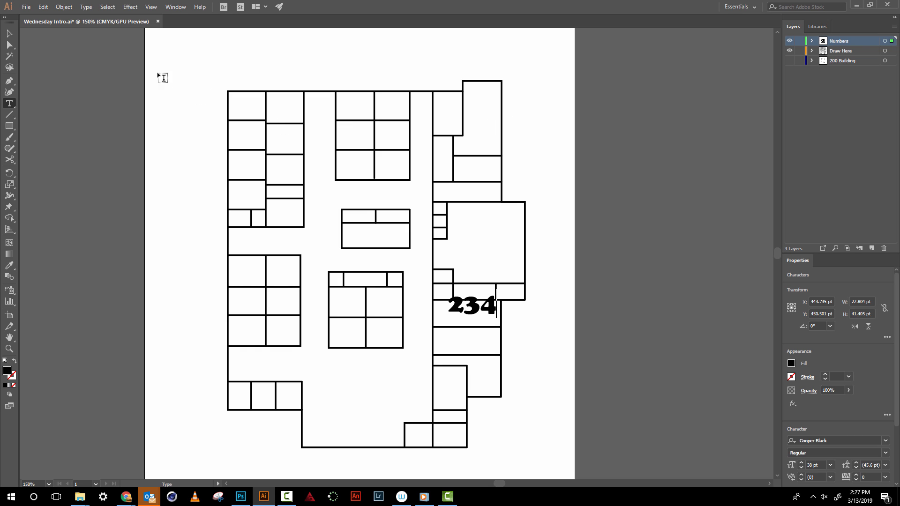
pyautogui.click(9, 34)
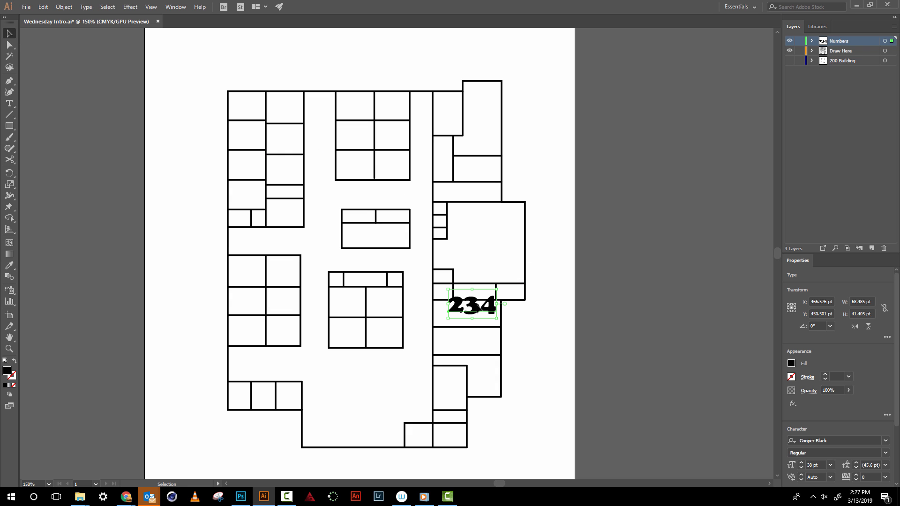
pyautogui.moveTo(488, 306); pyautogui.dragTo(482, 315)
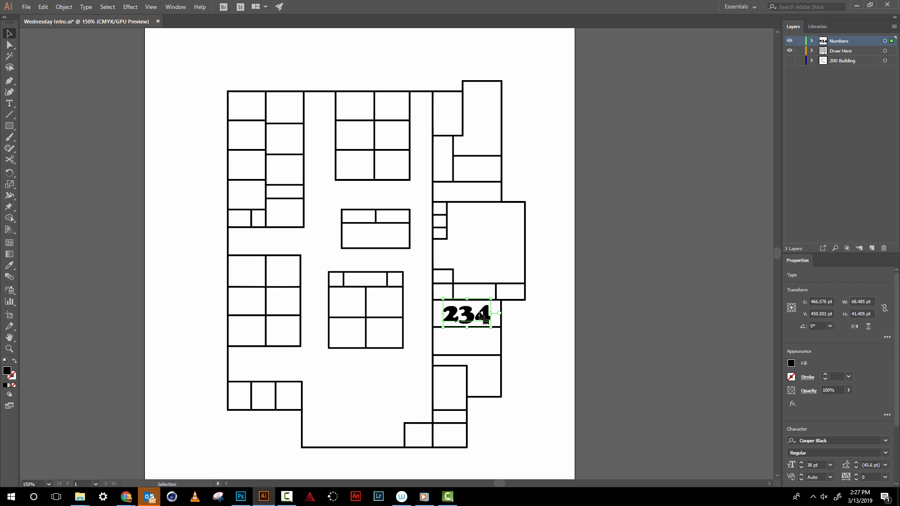
pyautogui.click(548, 314)
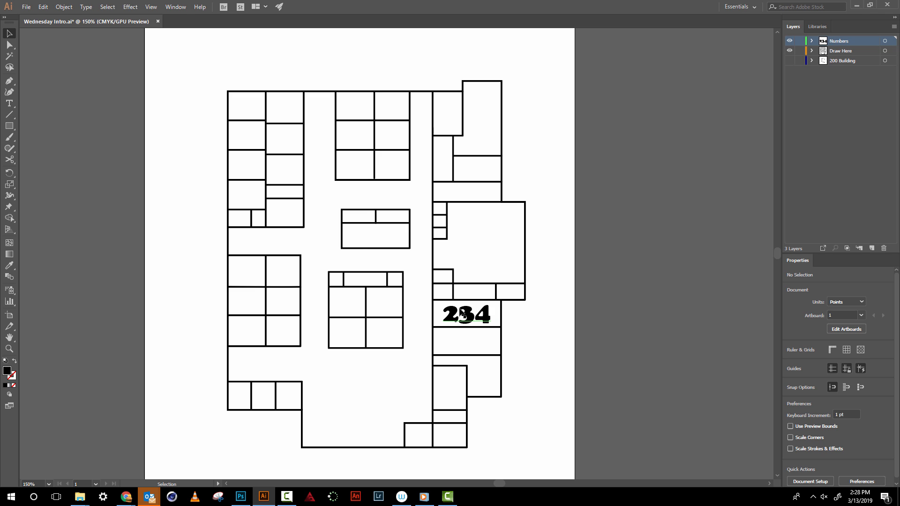
pyautogui.press('t')
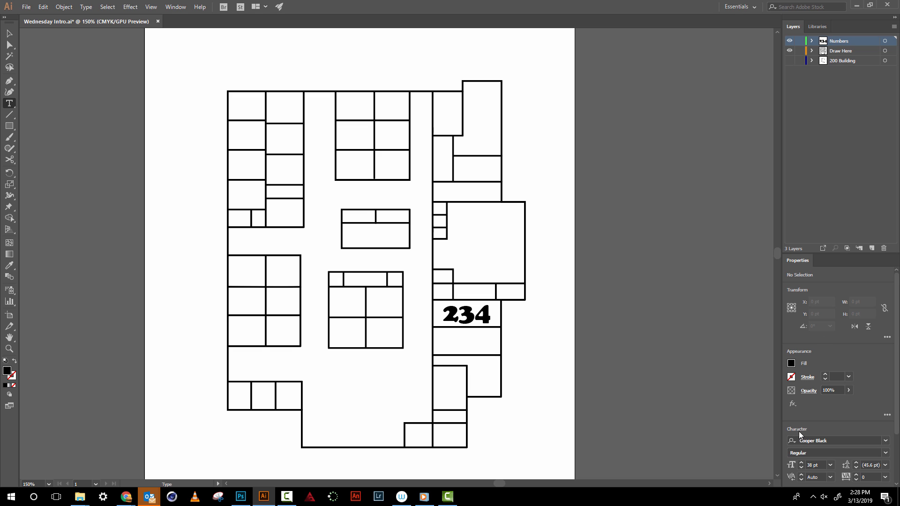
pyautogui.click(177, 7)
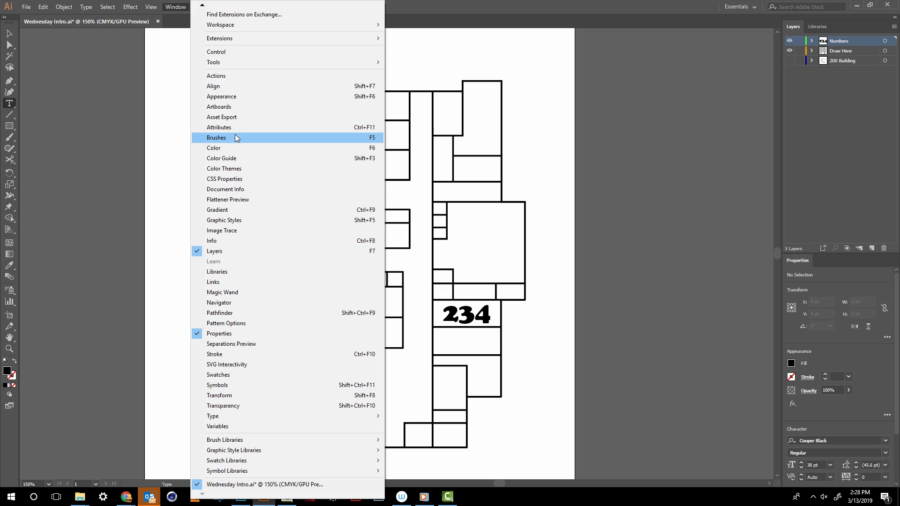
pyautogui.moveTo(302, 417)
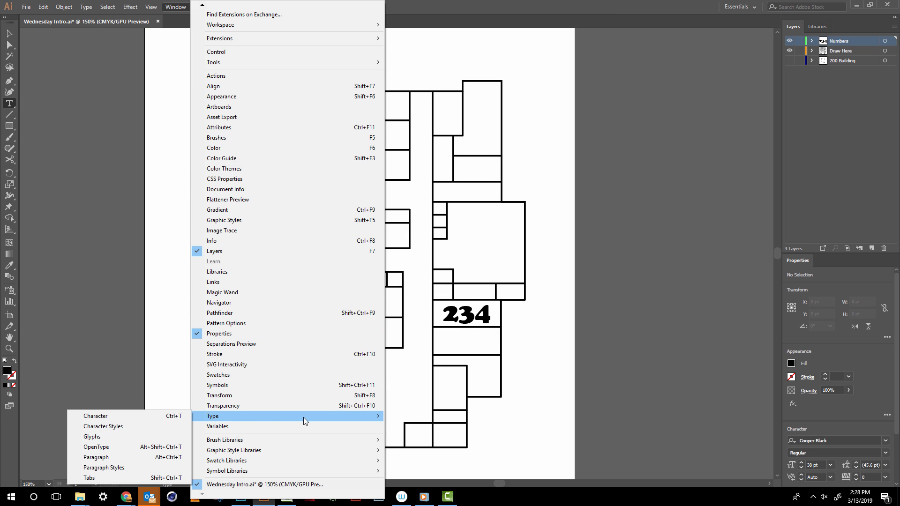
pyautogui.click(135, 395)
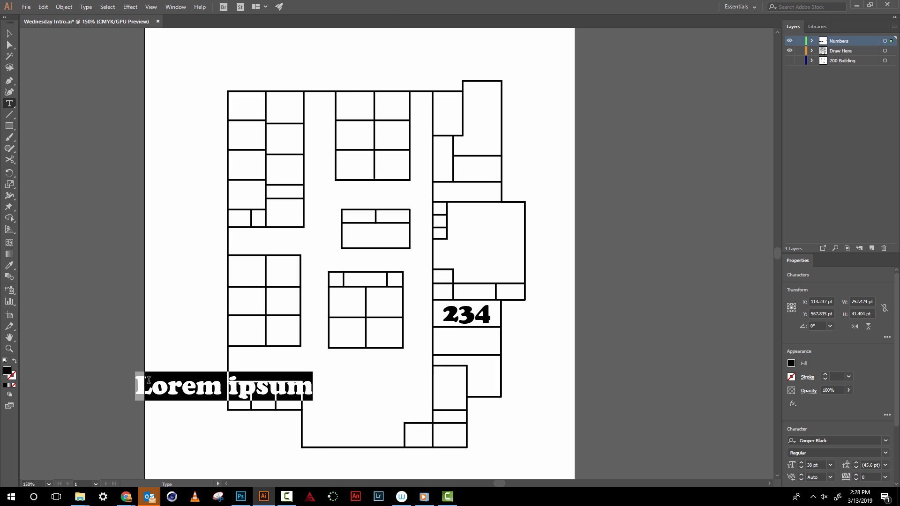
pyautogui.press('Escape')
pyautogui.press('Delete')
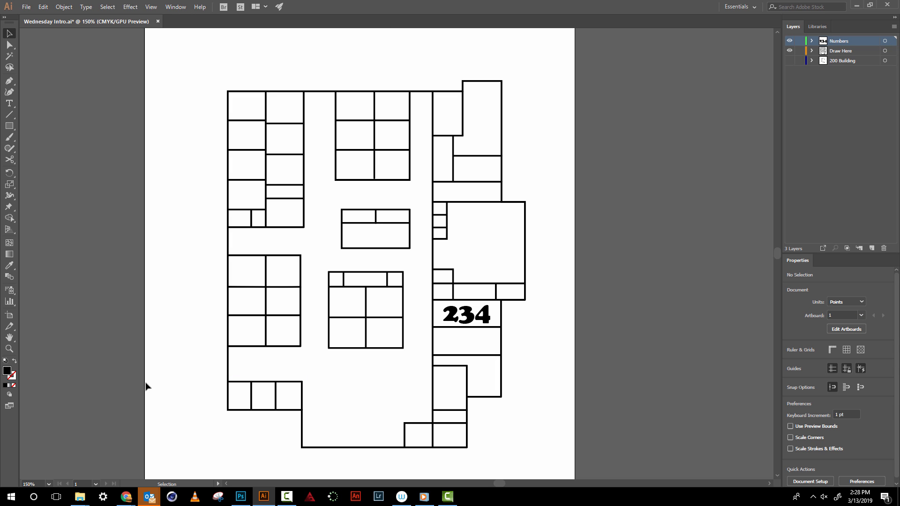
# - Select the text of the 234 label and enlarge the properties area to show all its character and paragraph settings
pyautogui.click(9, 103)
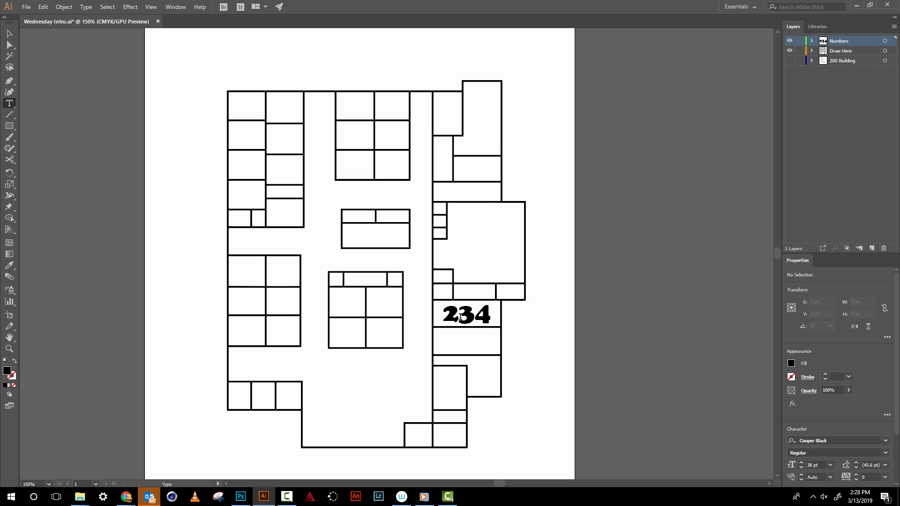
pyautogui.doubleClick(463, 316)
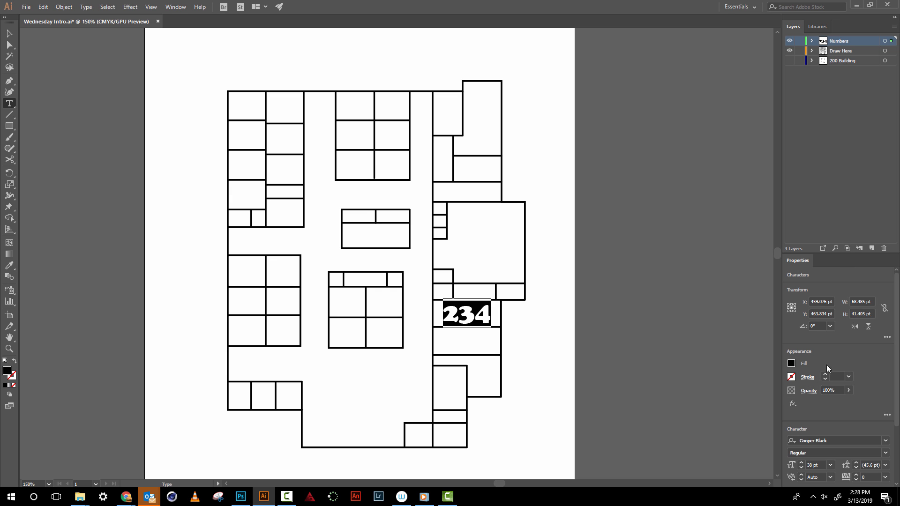
pyautogui.moveTo(848, 255); pyautogui.dragTo(835, 103)
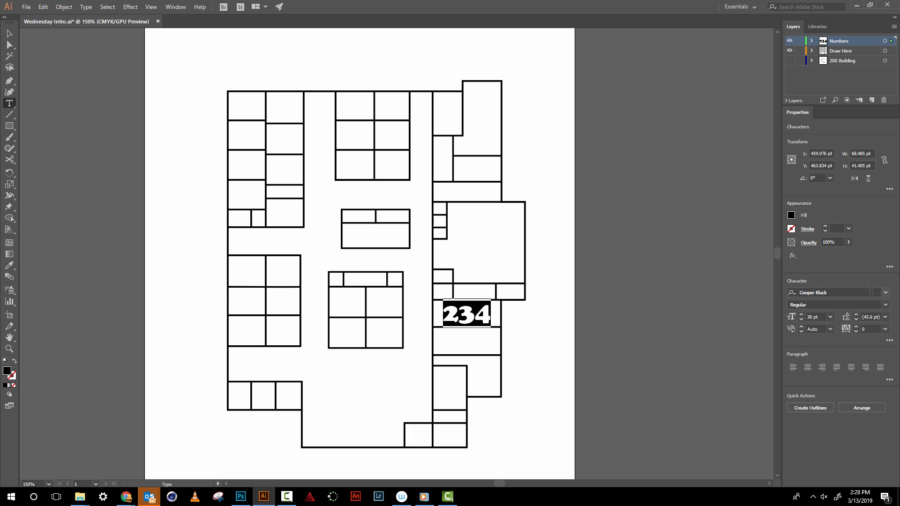
# - Try the AIGDT and Arial fonts on the 234 label
pyautogui.click(886, 292)
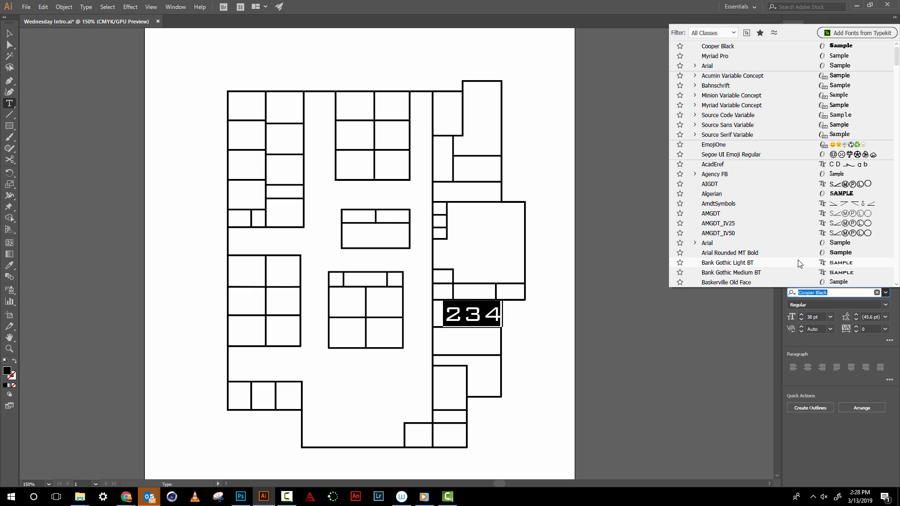
pyautogui.click(713, 185)
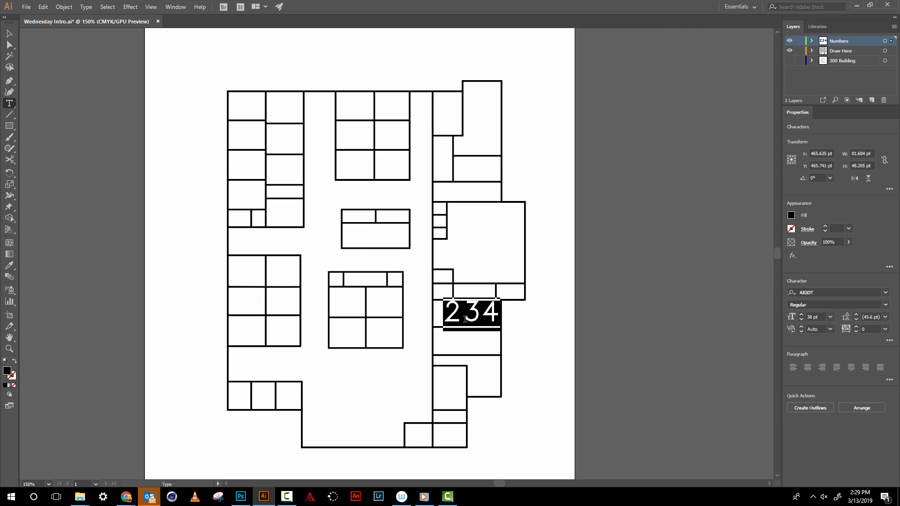
pyautogui.click(810, 294)
pyautogui.click(886, 293)
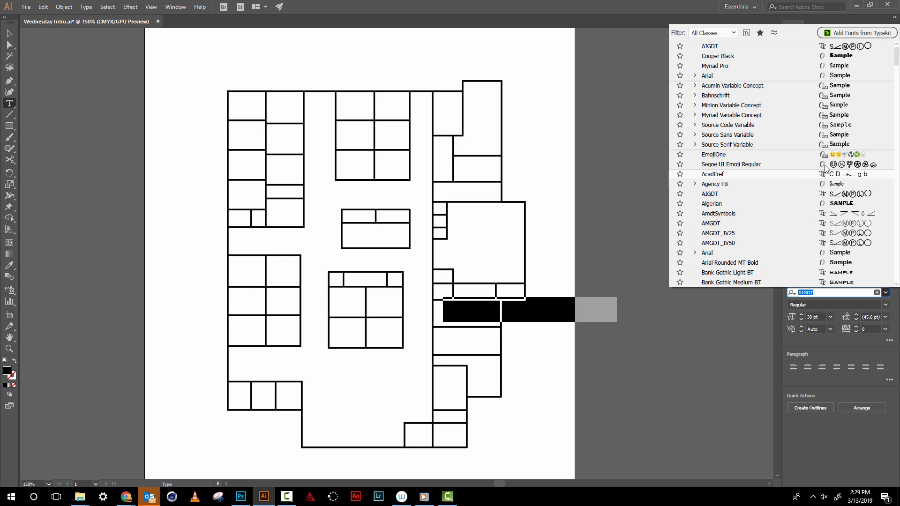
pyautogui.click(740, 255)
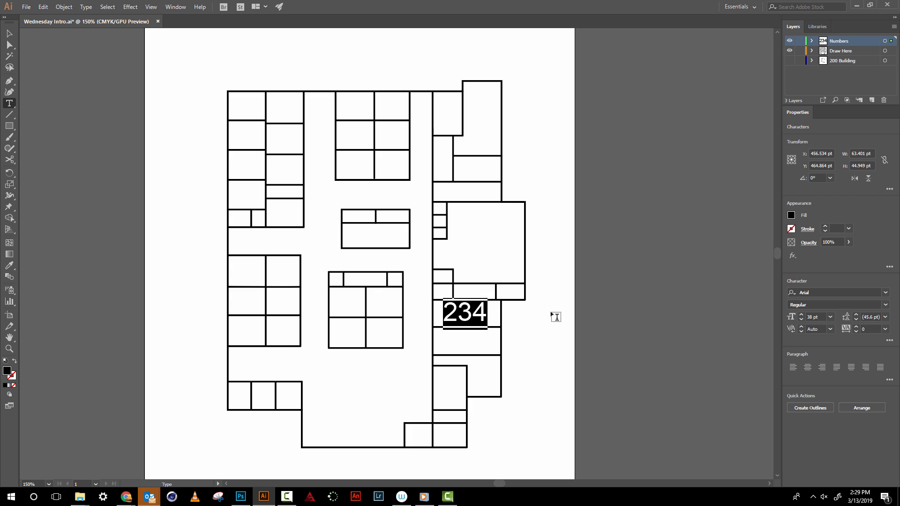
# - Browse through the fonts on the 234 label and set it to Century Gothic Bold
pyautogui.click(801, 292)
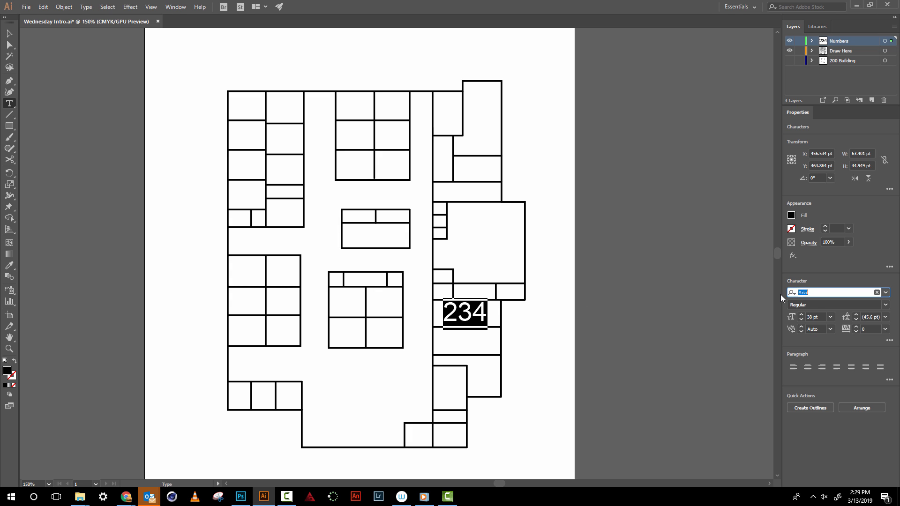
pyautogui.press('Down')
pyautogui.press('Down')
pyautogui.press('Down')
pyautogui.press('Down')
pyautogui.press('Down')
pyautogui.press('Down')
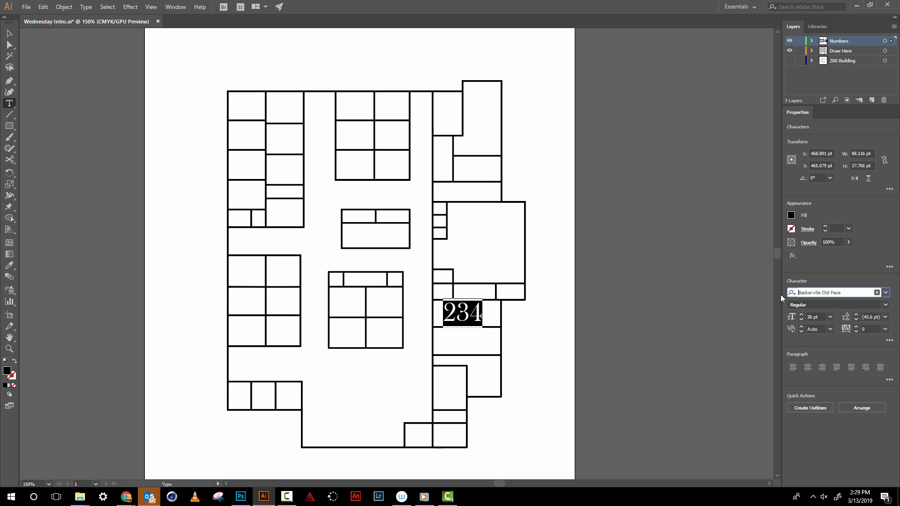
pyautogui.press('Down')
pyautogui.press('Down')
pyautogui.press('Down')
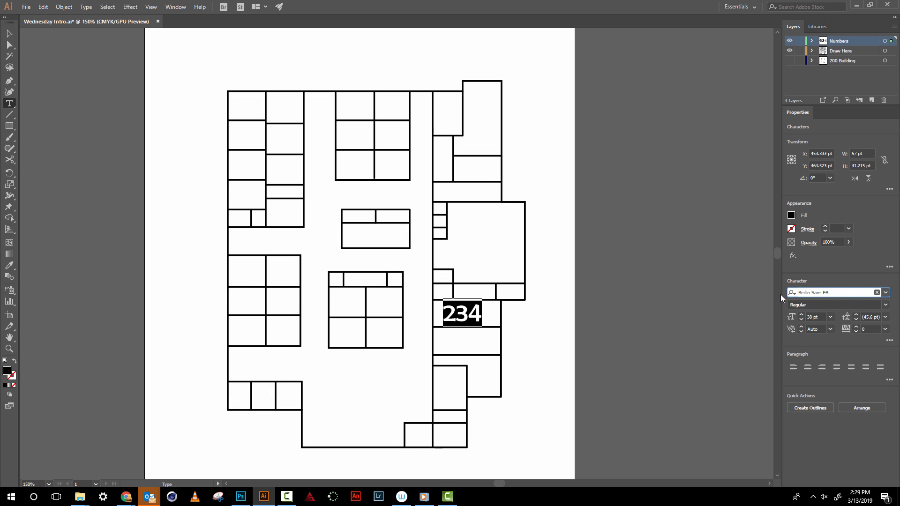
pyautogui.press('Down')
pyautogui.press('Down')
pyautogui.press('Down')
pyautogui.press('Down')
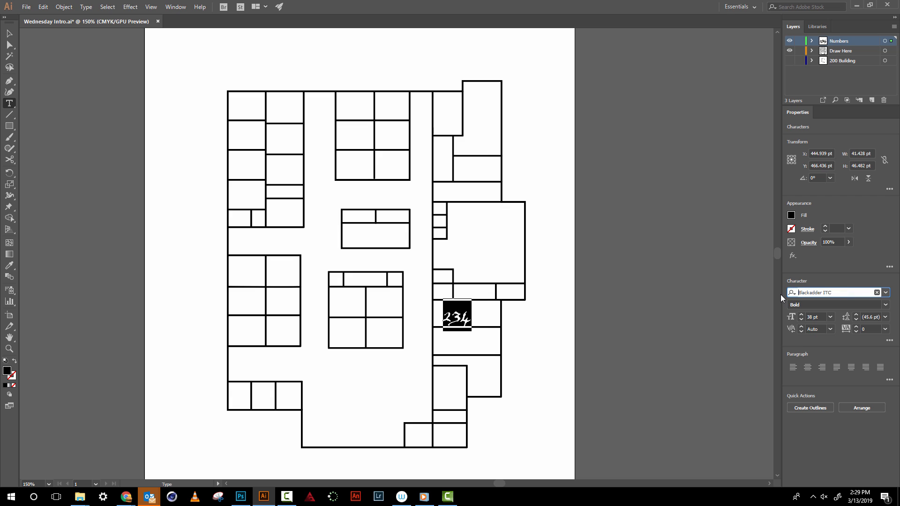
pyautogui.press('Down')
pyautogui.press('Down')
pyautogui.press('Down')
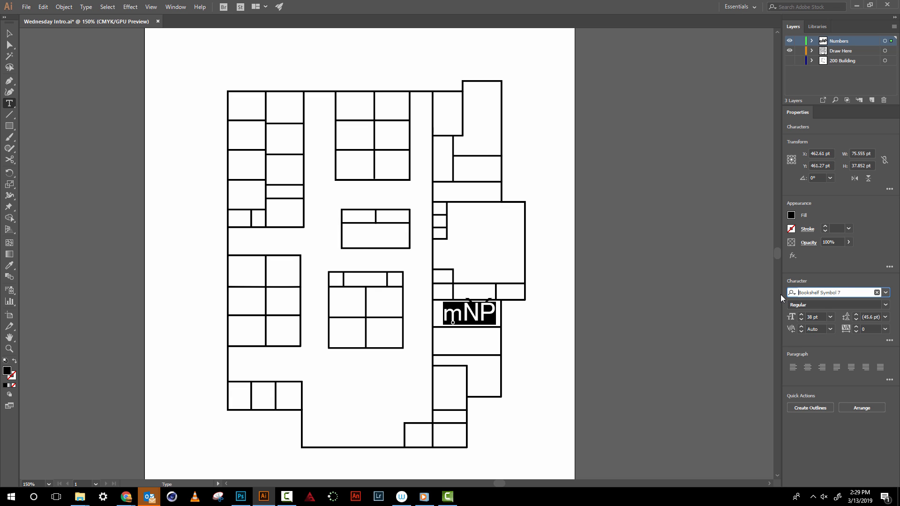
pyautogui.press('Down')
pyautogui.press('Down')
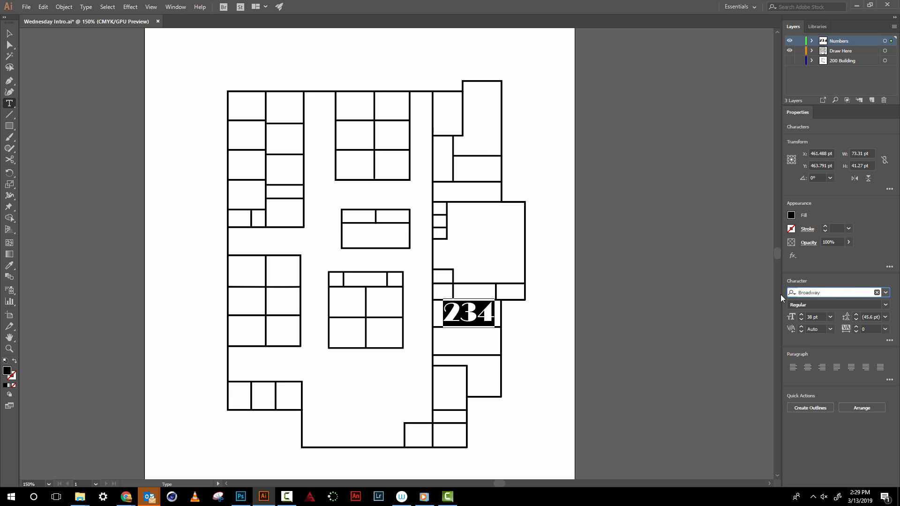
pyautogui.press('Down')
pyautogui.press('Down')
pyautogui.press('Down')
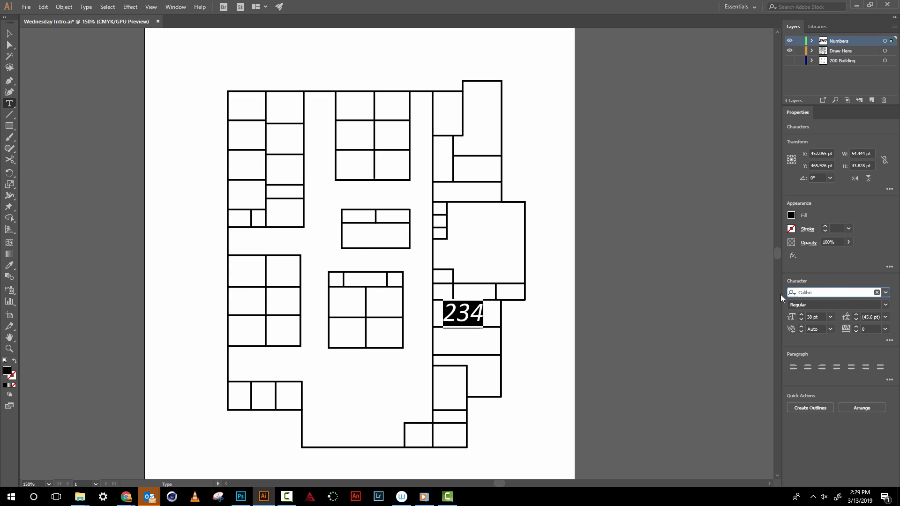
pyautogui.press('Down')
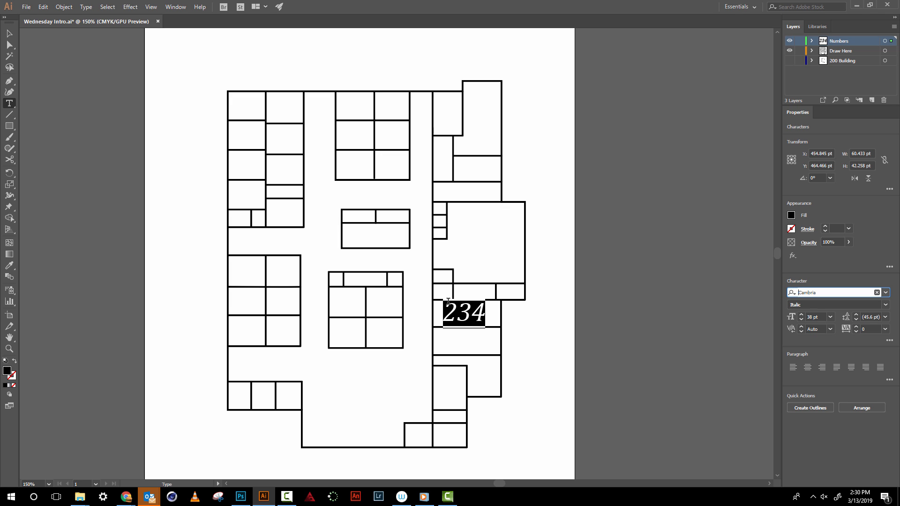
pyautogui.press('Down')
pyautogui.press('Down')
pyautogui.press('Down')
pyautogui.press('Down')
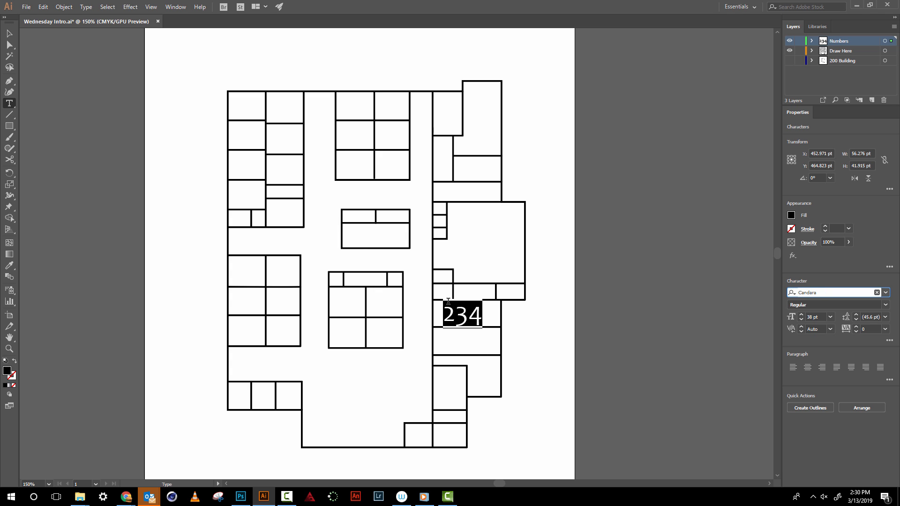
pyautogui.press('Down')
pyautogui.press('Down')
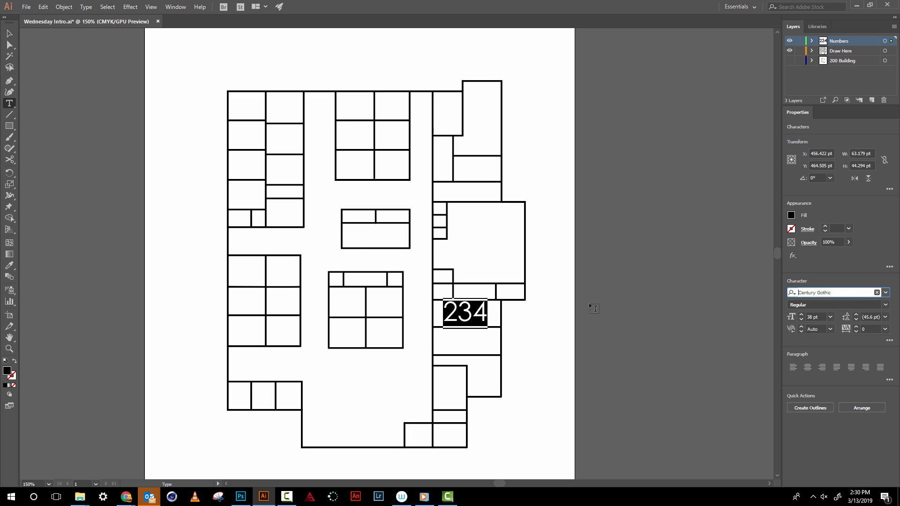
pyautogui.click(886, 304)
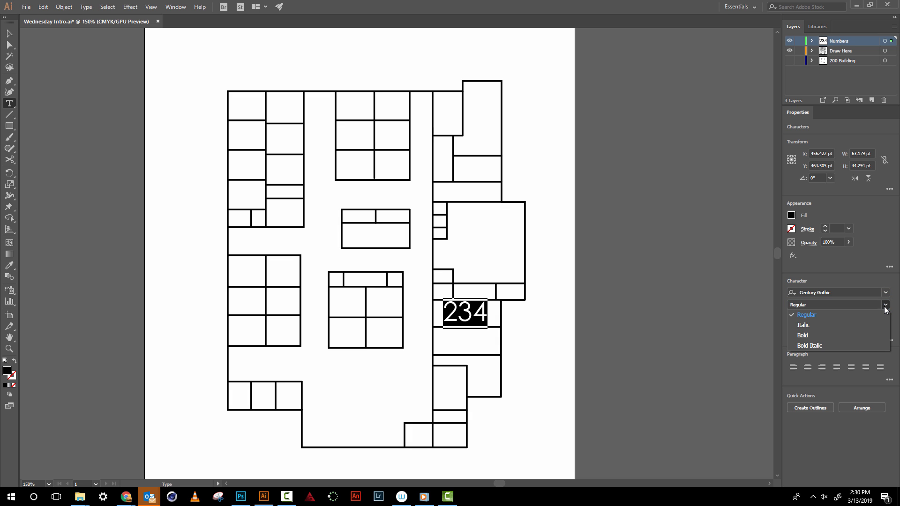
pyautogui.click(824, 334)
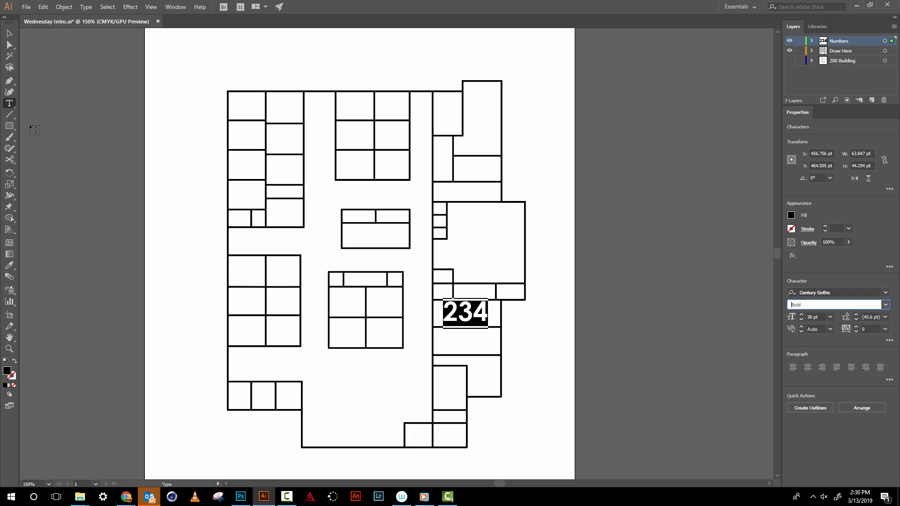
# - Nudge the 234 label down about 4 pt and scale it proportionally to a font size of about 28 pt
pyautogui.click(14, 38)
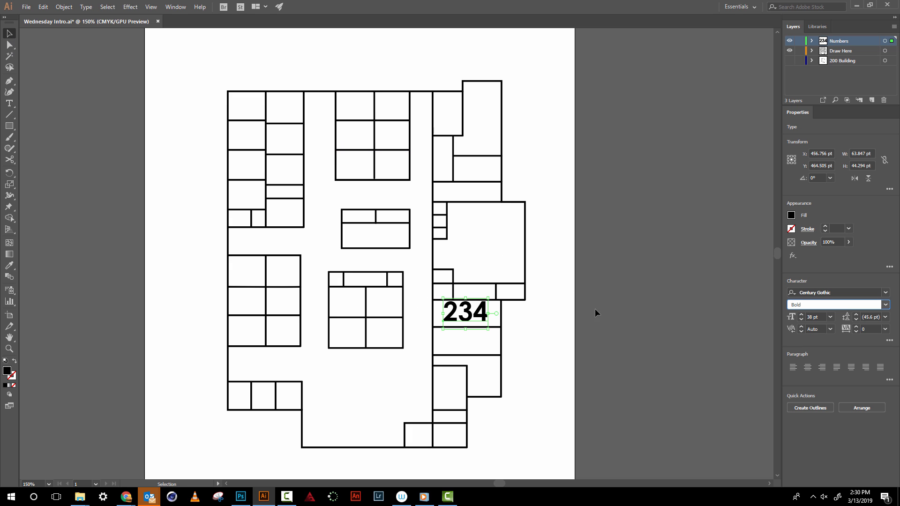
pyautogui.click(546, 339)
pyautogui.click(484, 316)
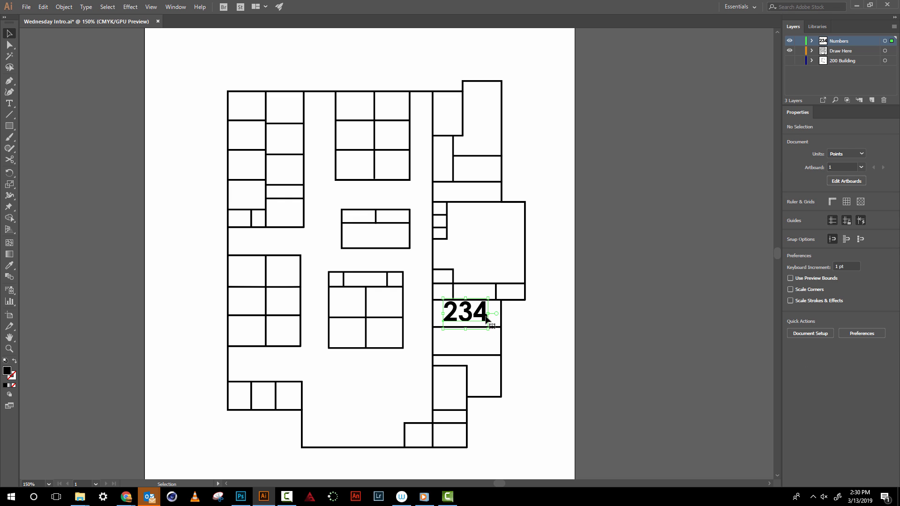
pyautogui.press('Down')
pyautogui.press('Down')
pyautogui.press('Down')
pyautogui.press('Down')
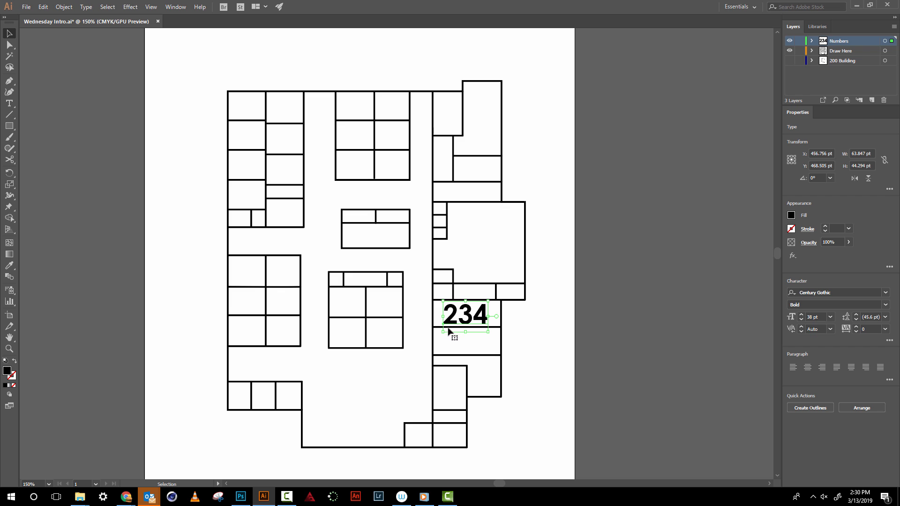
pyautogui.moveTo(444, 331)
pyautogui.mouseDown()
pyautogui.moveTo(461, 318)
pyautogui.moveTo(448, 329)
pyautogui.mouseUp()
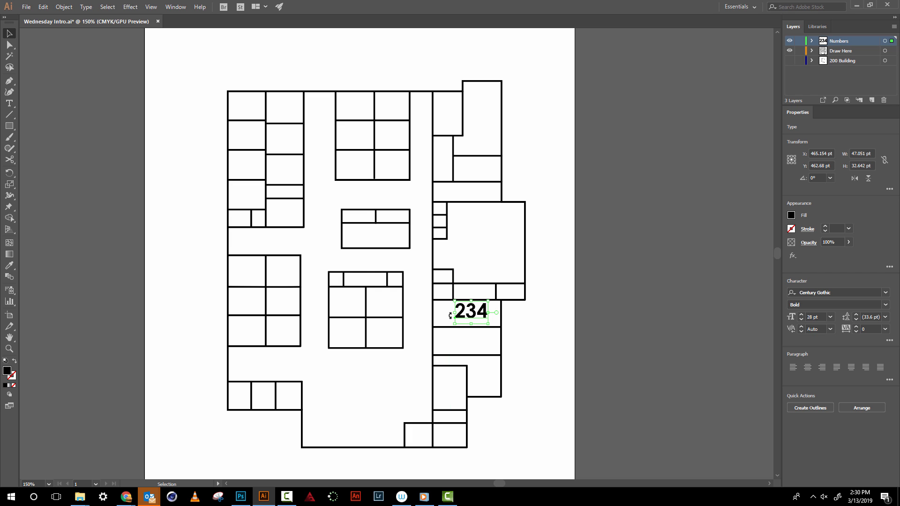
# - Reduce the font size of the 234 label to 21 pt and deselect it
pyautogui.click(9, 103)
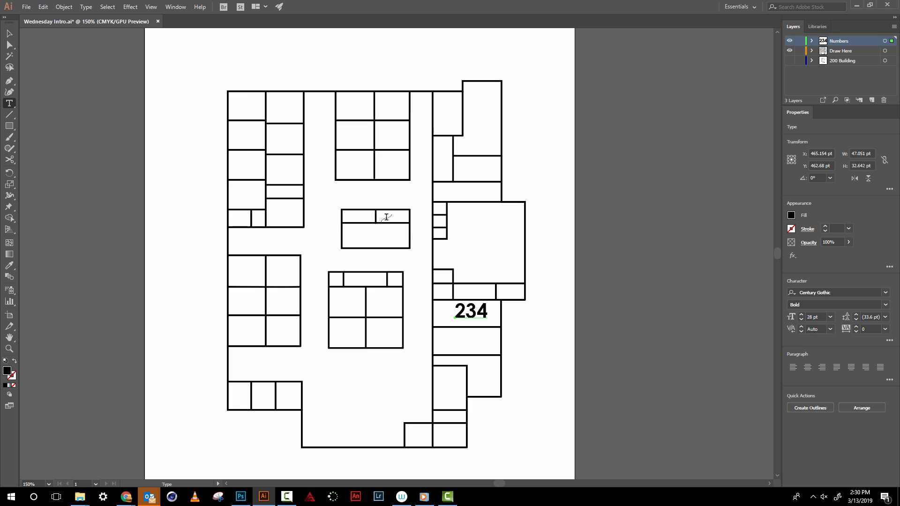
pyautogui.doubleClick(476, 309)
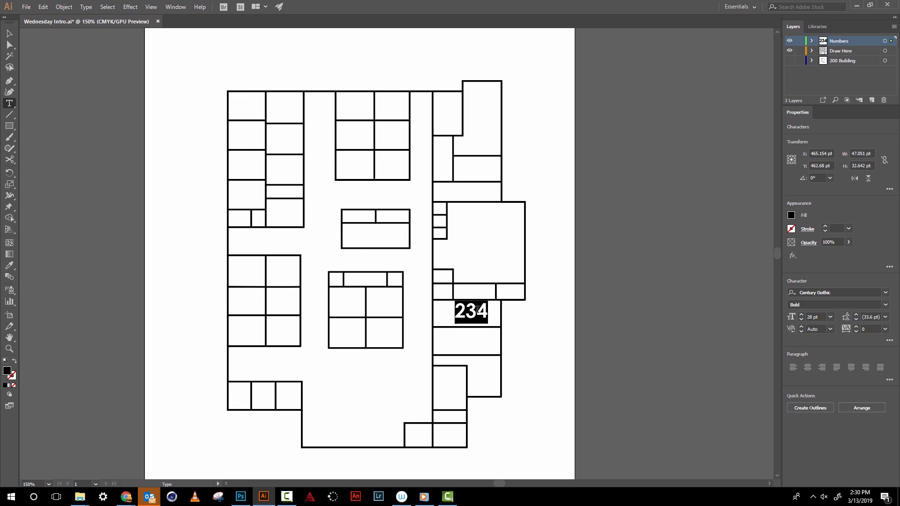
pyautogui.click(801, 319)
pyautogui.click(801, 319)
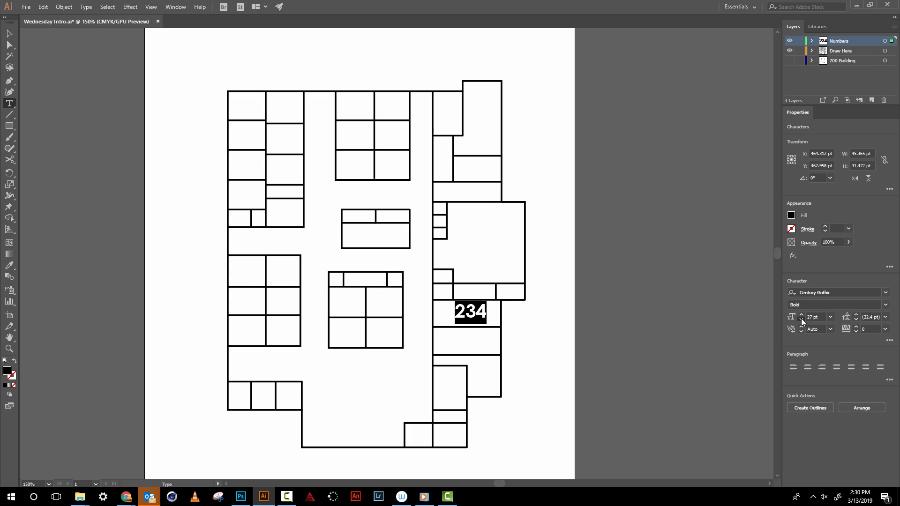
pyautogui.click(802, 319)
pyautogui.click(803, 319)
pyautogui.click(803, 320)
pyautogui.click(803, 319)
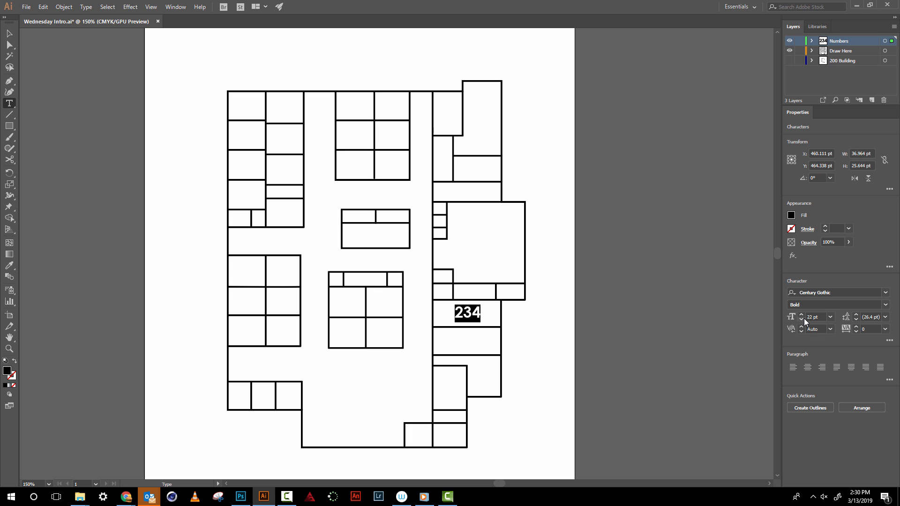
pyautogui.click(802, 321)
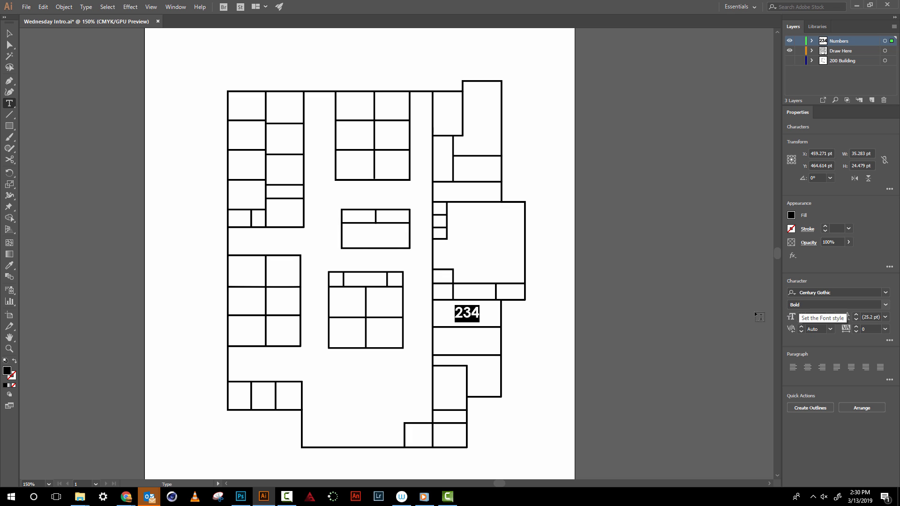
pyautogui.click(13, 35)
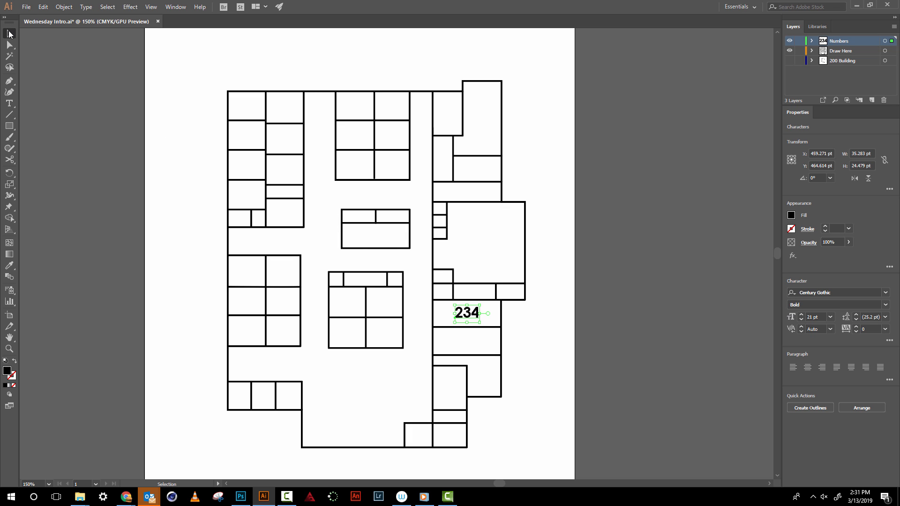
pyautogui.click(50, 72)
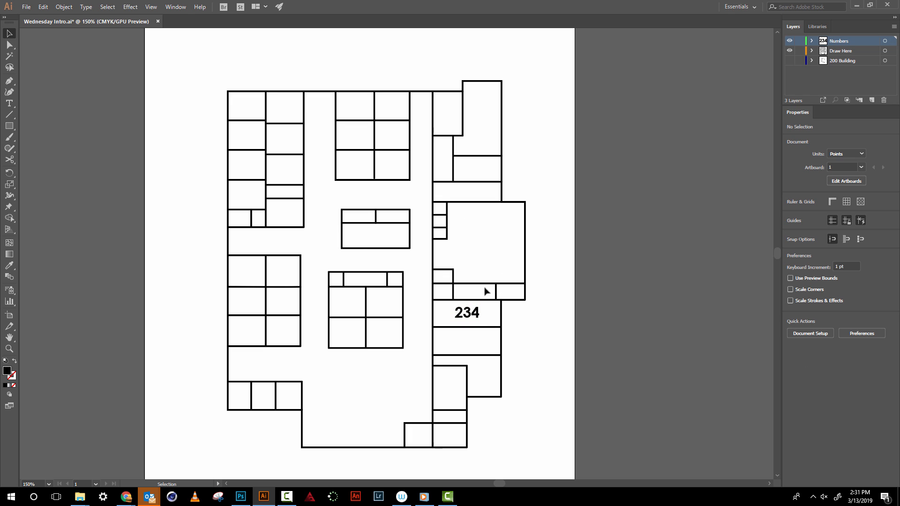
# - Nudge the 234 label a few points right and down to centre it in its room
pyautogui.moveTo(479, 313); pyautogui.dragTo(474, 313)
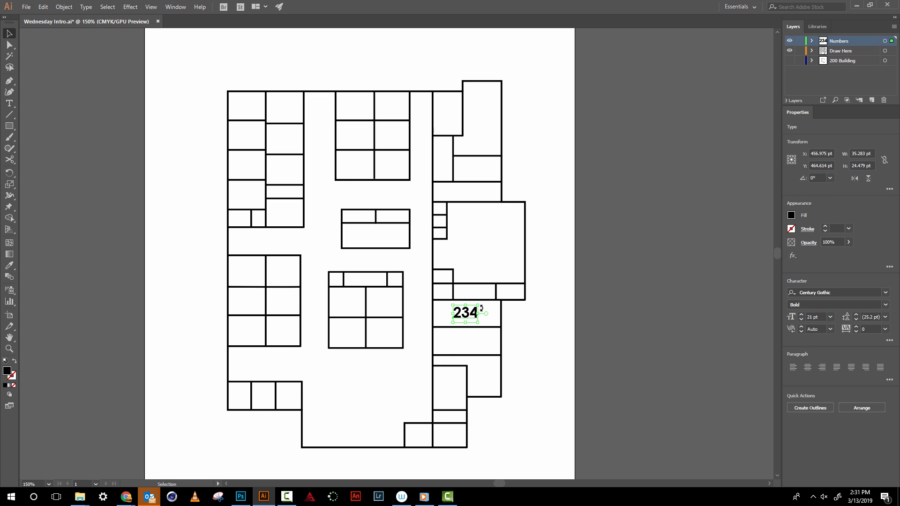
pyautogui.press('Right')
pyautogui.press('Right')
pyautogui.press('Right')
pyautogui.press('Right')
pyautogui.press('Right')
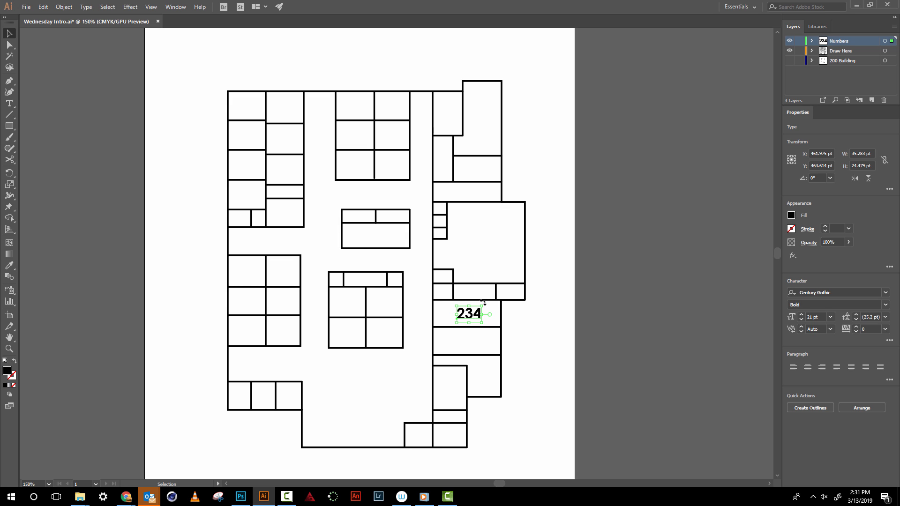
pyautogui.press('Up')
pyautogui.press('Down')
pyautogui.press('Down')
pyautogui.press('Down')
pyautogui.click(665, 142)
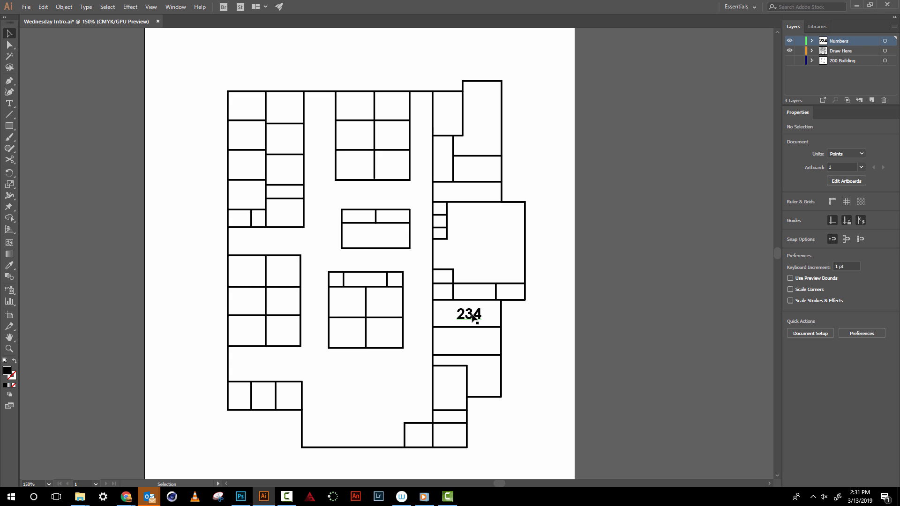
# - Move the 234 label into the upper-right room of the lower-left block, scale it to about 16 pt and centre it there
pyautogui.moveTo(469, 320); pyautogui.dragTo(289, 245)
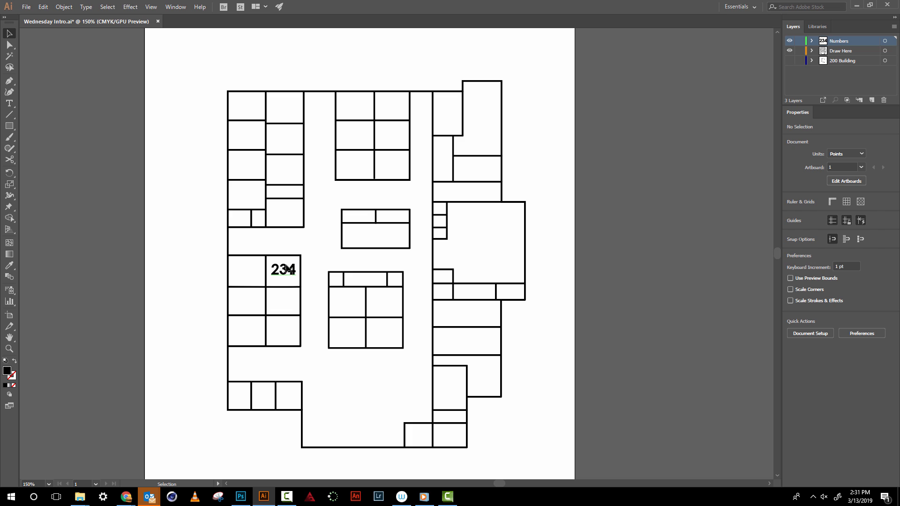
pyautogui.click(287, 272)
pyautogui.moveTo(295, 279); pyautogui.dragTo(294, 277)
pyautogui.click(318, 257)
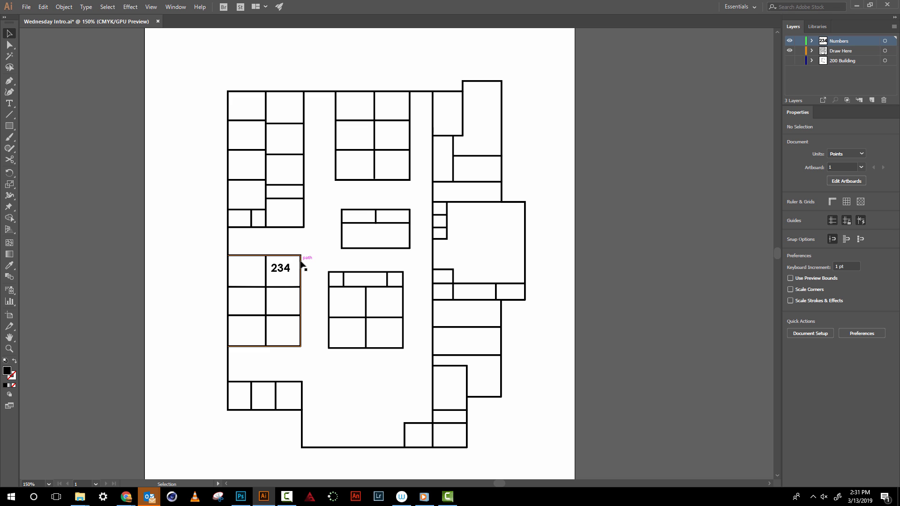
pyautogui.click(285, 270)
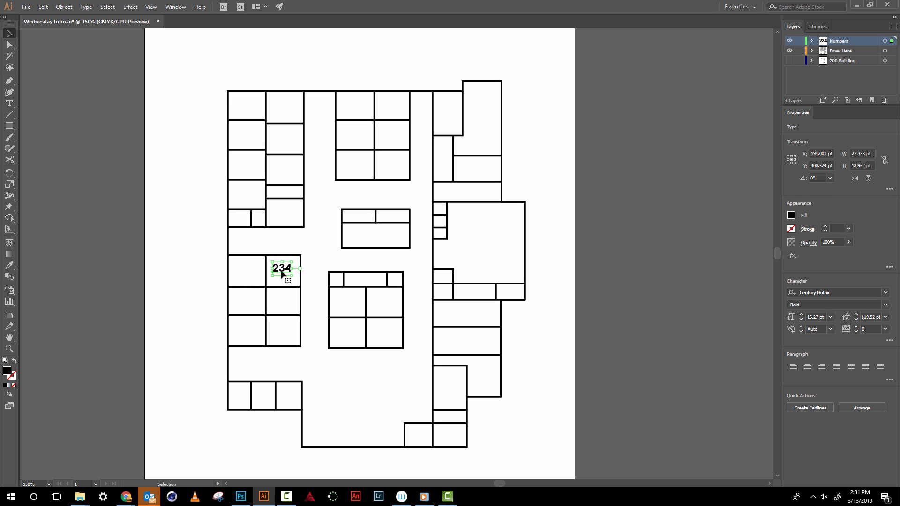
pyautogui.moveTo(281, 273); pyautogui.dragTo(282, 274)
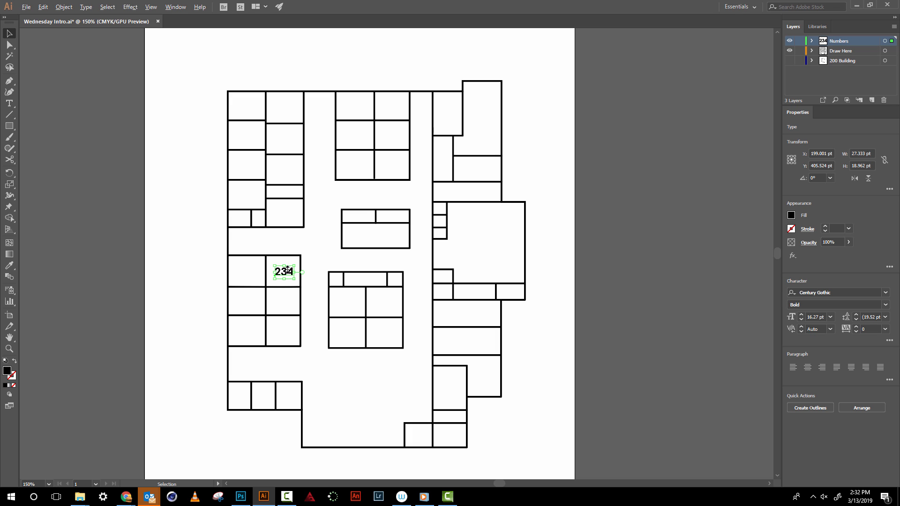
# - Copy the 234 label into the four rooms at the lower right of the building and the large room above them
pyautogui.moveTo(283, 274); pyautogui.dragTo(469, 315)
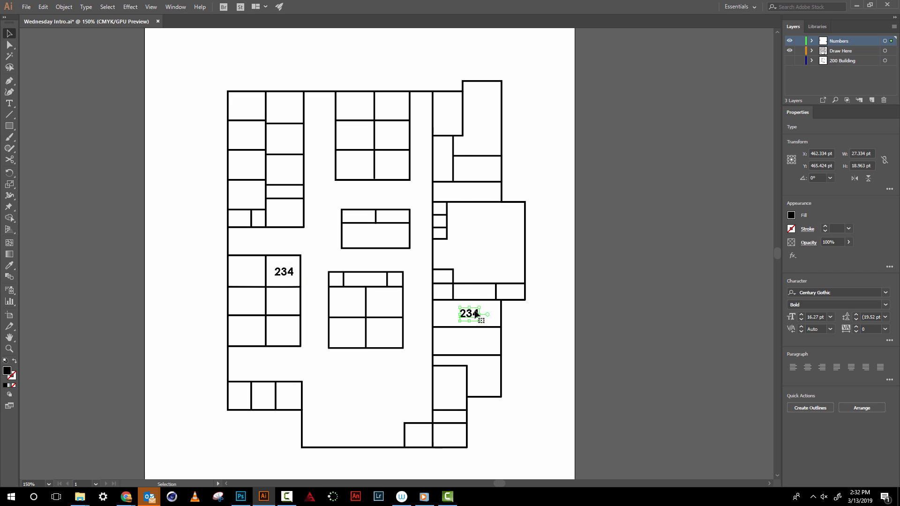
pyautogui.click(523, 323)
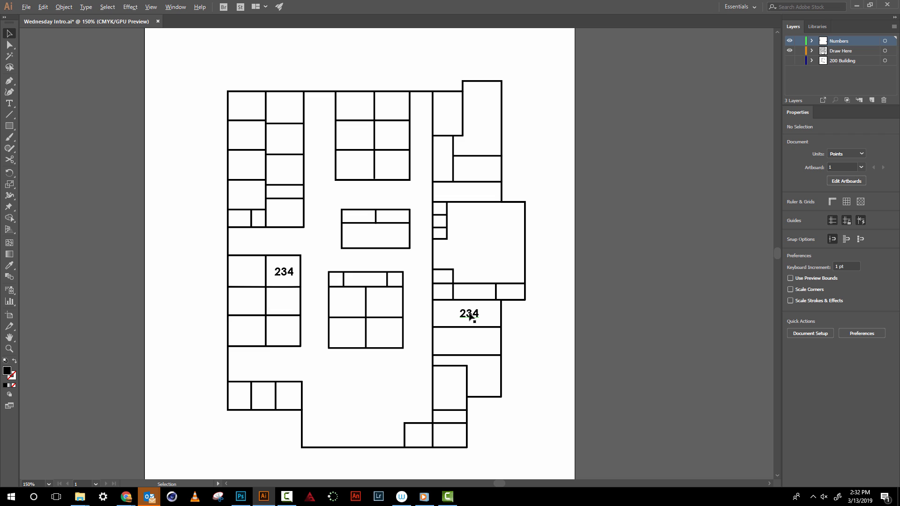
pyautogui.moveTo(470, 316); pyautogui.dragTo(472, 338)
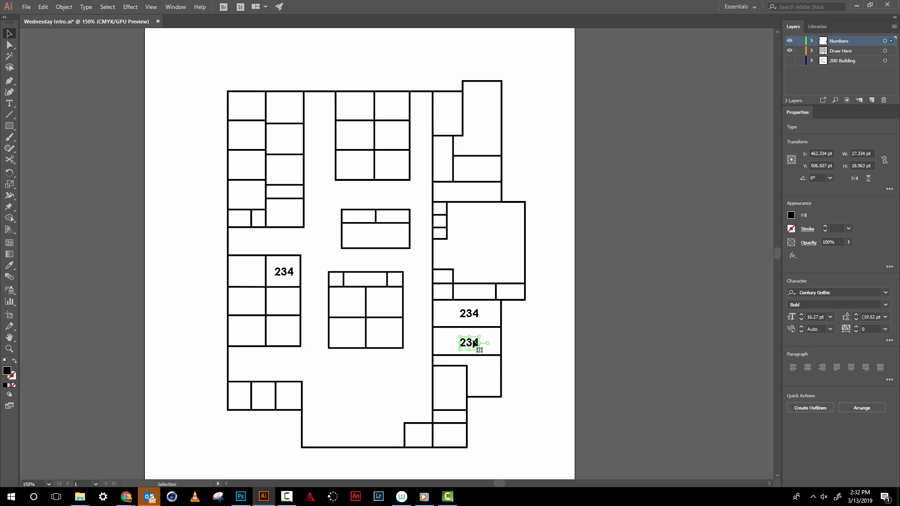
pyautogui.moveTo(473, 344); pyautogui.dragTo(484, 252)
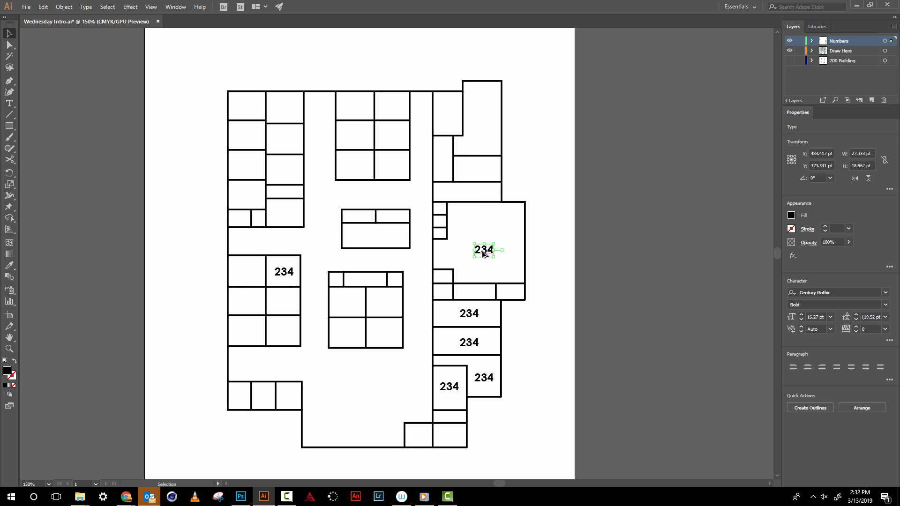
# - Copy the 234 label into three upper-right rooms, nudging the one in the tall corner room slightly left
pyautogui.moveTo(488, 252); pyautogui.dragTo(483, 113)
pyautogui.press('Left')
pyautogui.press('Left')
pyautogui.press('Left')
pyautogui.press('Left')
pyautogui.press('Left')
pyautogui.press('Left')
pyautogui.press('Left')
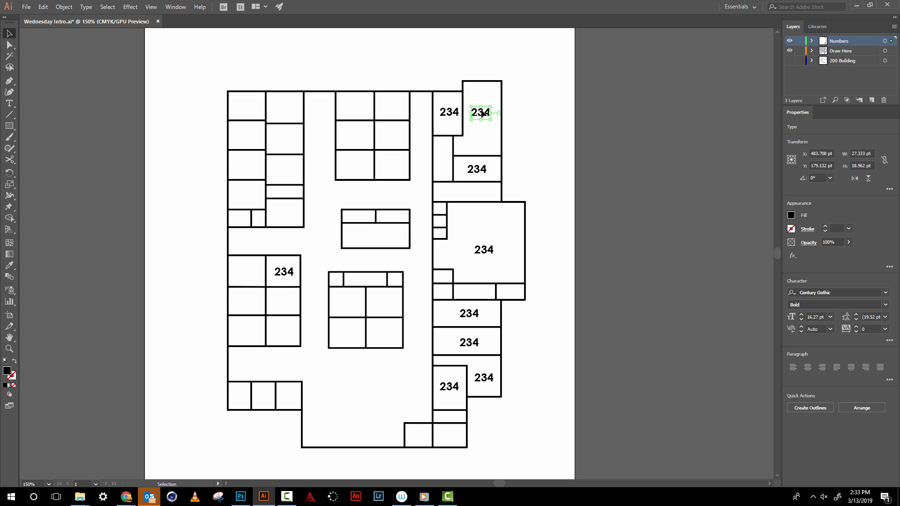
pyautogui.press('Left')
pyautogui.click(436, 73)
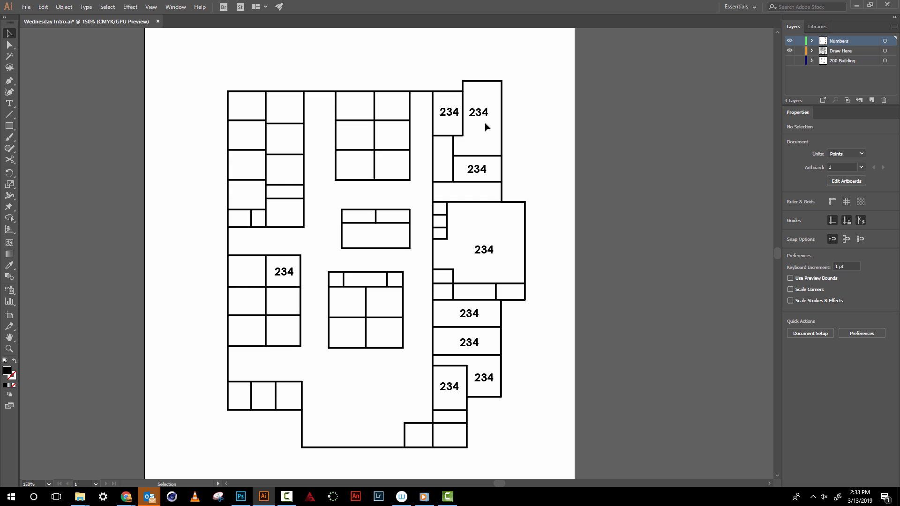
# - Copy the 234 label into the two top rooms of the upper centre six-room block
pyautogui.moveTo(482, 117); pyautogui.dragTo(391, 111)
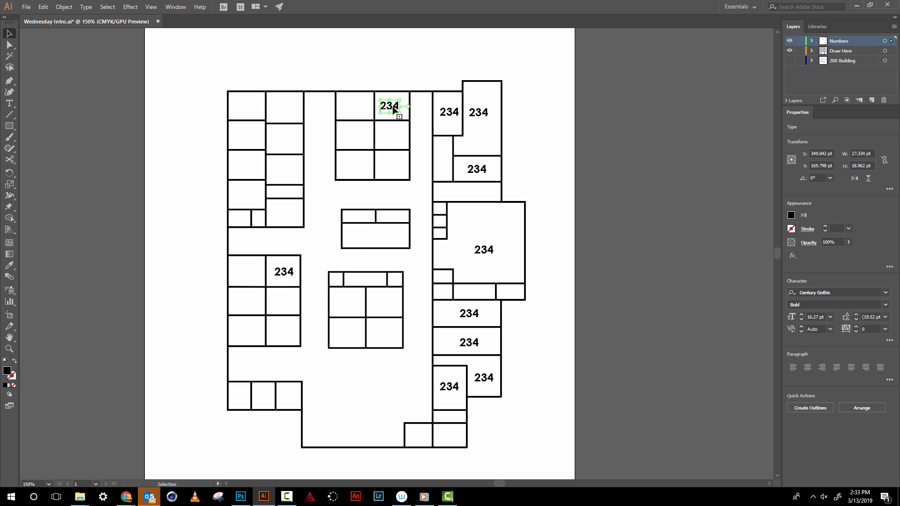
pyautogui.moveTo(393, 108)
pyautogui.mouseDown()
pyautogui.moveTo(357, 109)
pyautogui.moveTo(393, 108)
pyautogui.mouseUp()
pyautogui.click(356, 113)
pyautogui.click(411, 71)
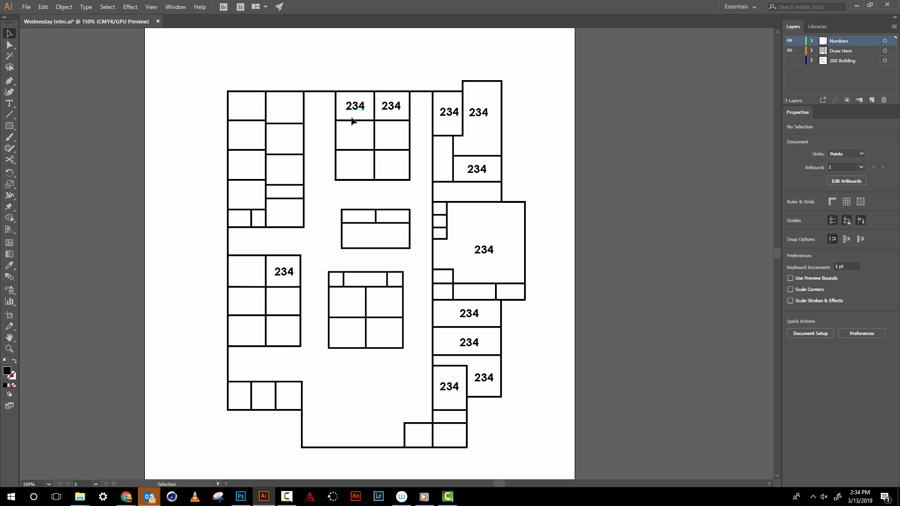
# - Copy the pair of 234 labels from the six-room block's top row into its middle and bottom rows
pyautogui.click(391, 109)
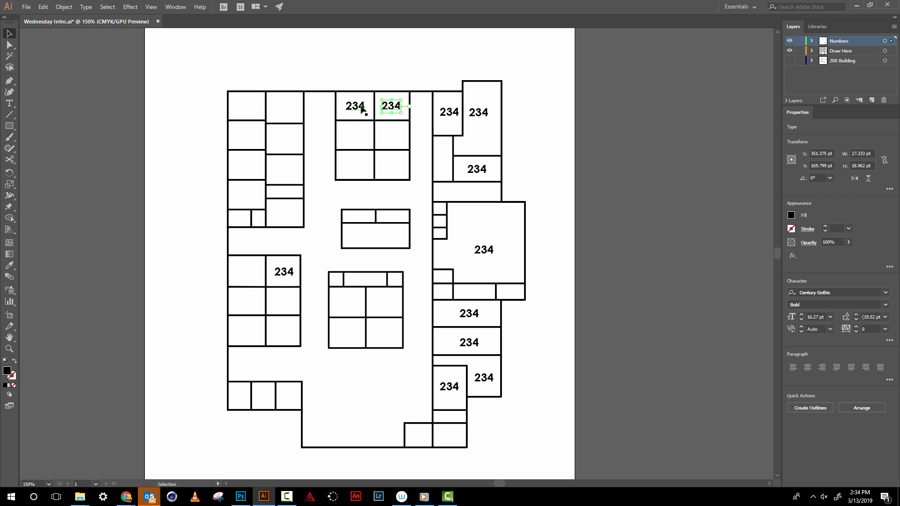
pyautogui.keyDown('shift'); pyautogui.click(359, 109); pyautogui.keyUp('shift')
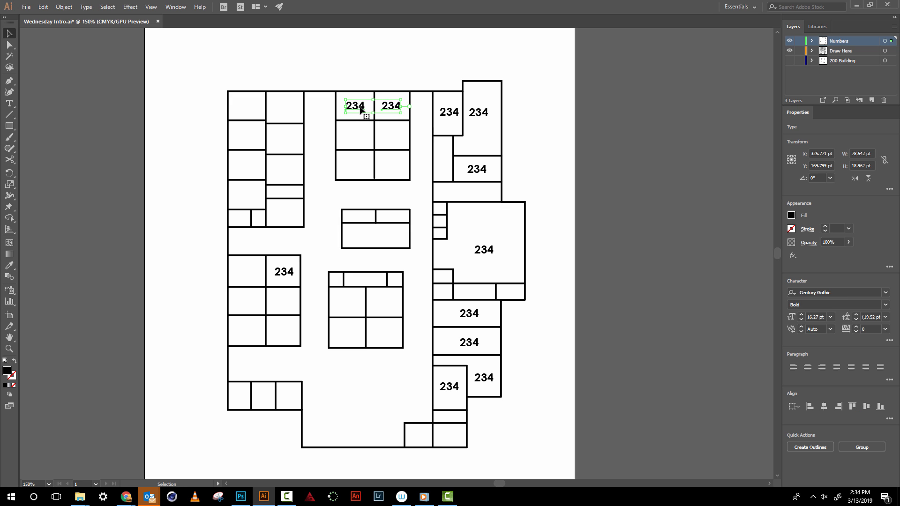
pyautogui.moveTo(361, 109); pyautogui.dragTo(362, 168)
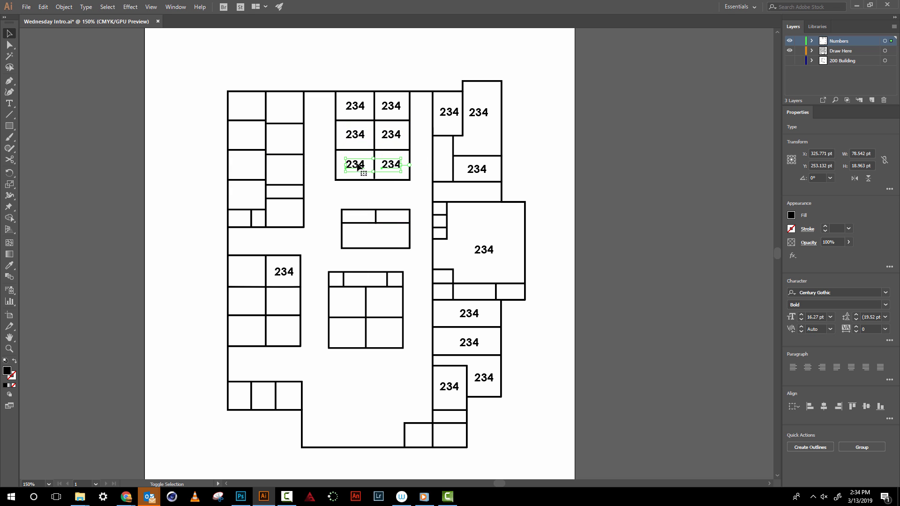
pyautogui.click(324, 143)
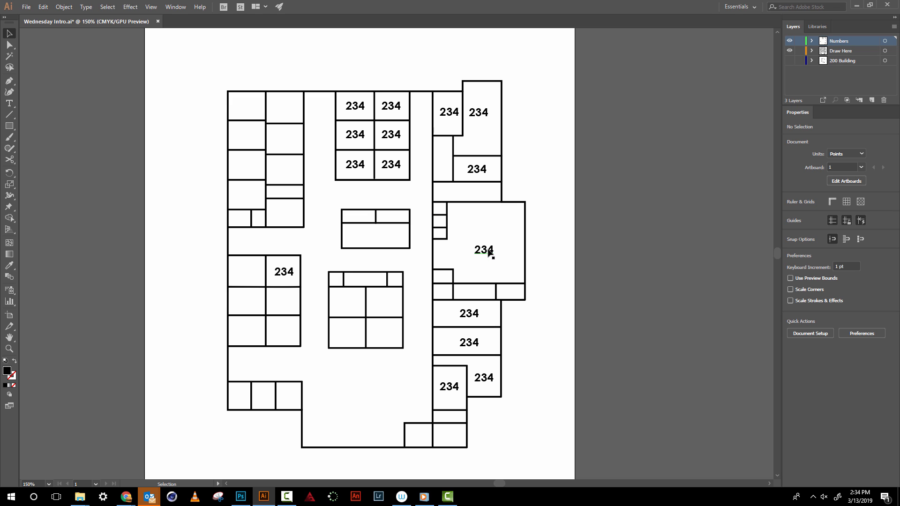
# - Copy a 234 label into the narrow room at the upper right, scale it to about 12 pt and centre it
pyautogui.moveTo(487, 251); pyautogui.dragTo(442, 168)
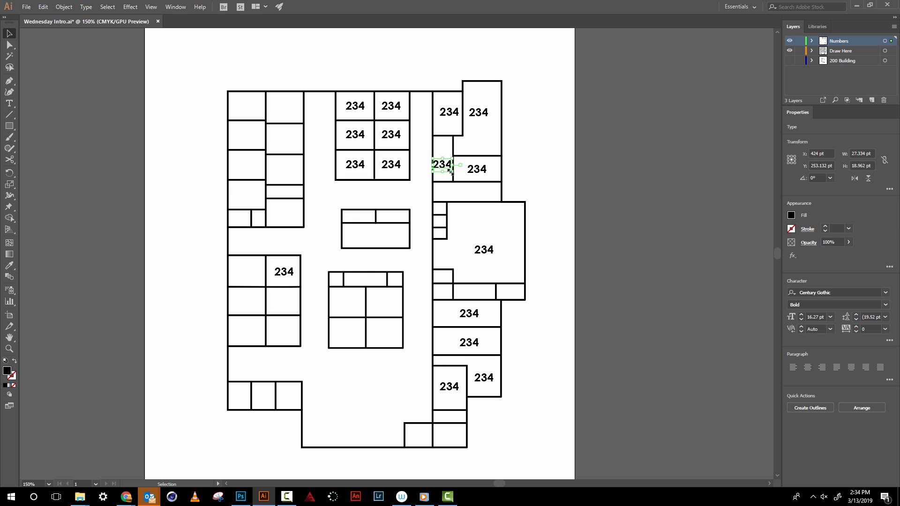
pyautogui.hotkey('ctrl', '=')
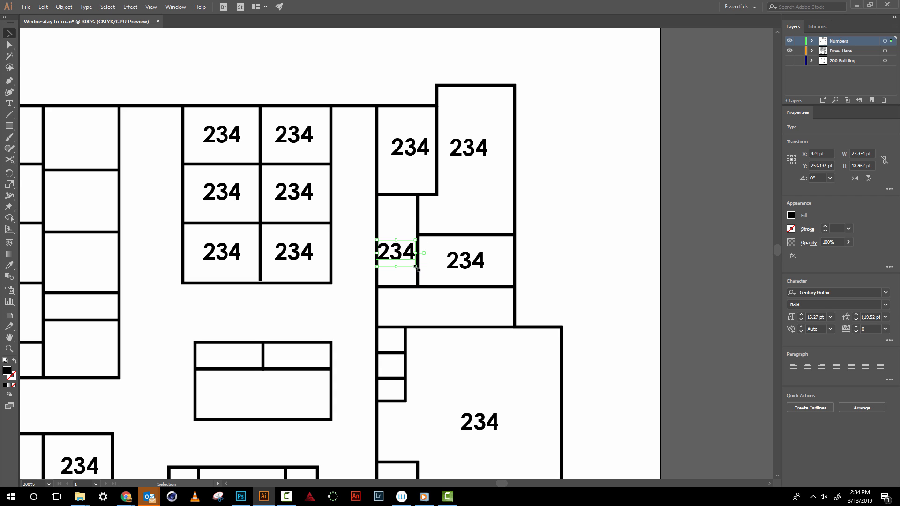
pyautogui.moveTo(415, 266); pyautogui.dragTo(406, 260)
pyautogui.press('Right')
pyautogui.press('Up')
pyautogui.press('Up')
pyautogui.press('Up')
pyautogui.press('Up')
pyautogui.press('Up')
pyautogui.press('Up')
pyautogui.press('Up')
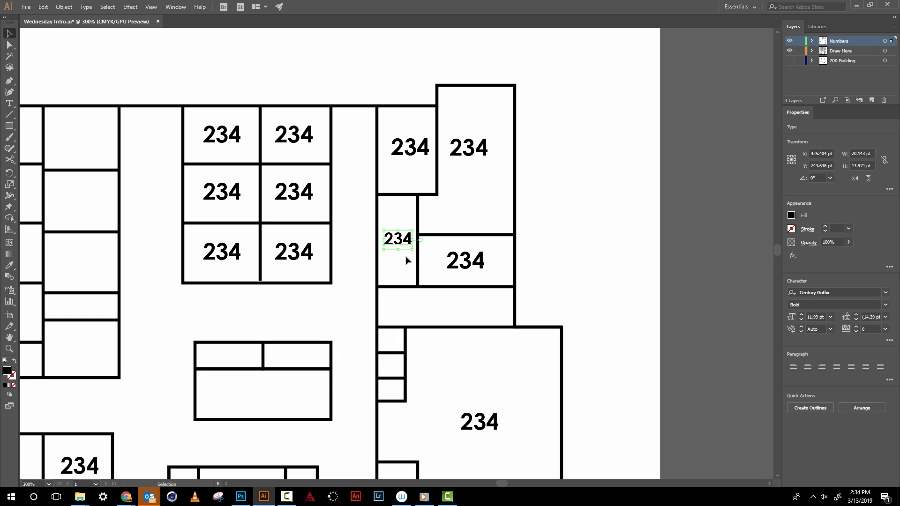
pyautogui.click(568, 175)
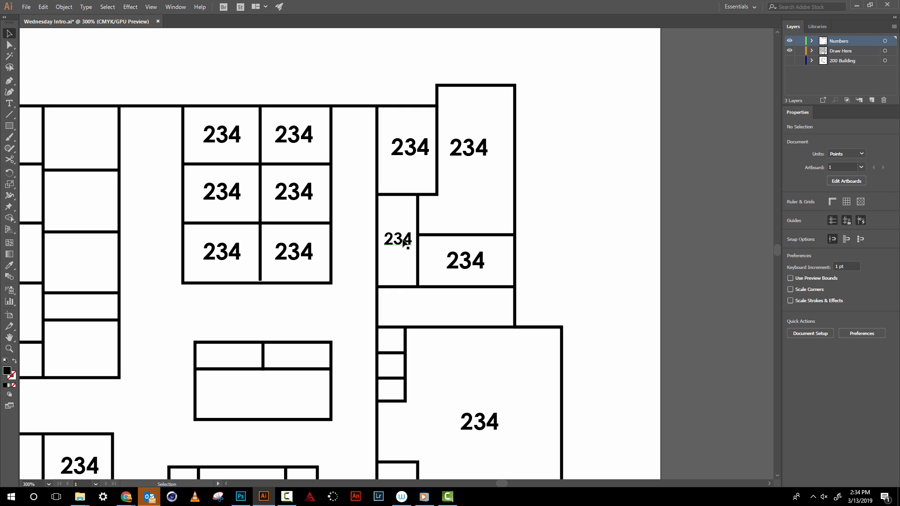
# - Copy the small 12 pt label into the upper-right room of the small three-room centre block
pyautogui.moveTo(402, 242); pyautogui.dragTo(288, 358)
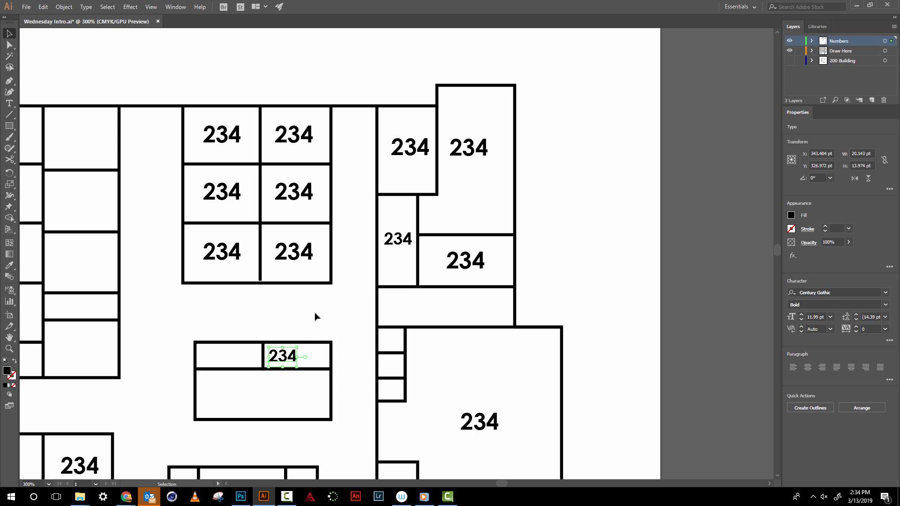
pyautogui.hotkey('ctrl', '-')
pyautogui.hotkey('ctrl', '-')
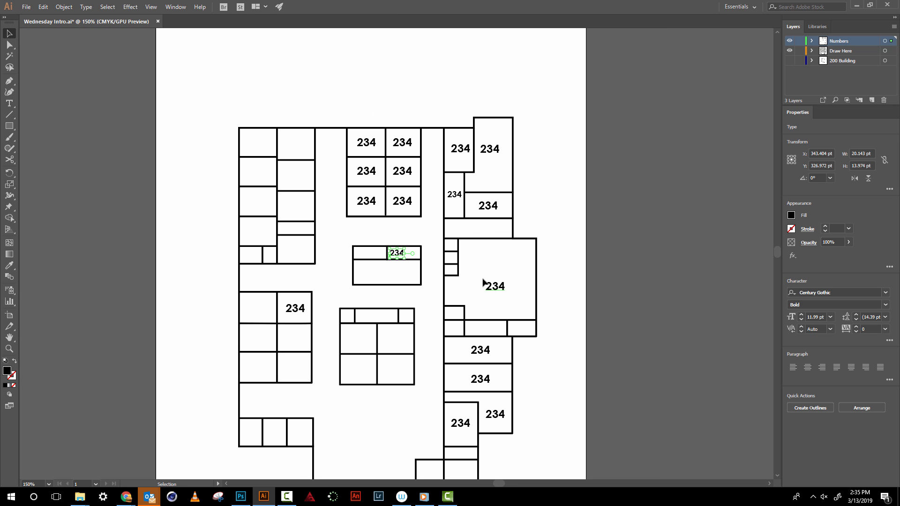
pyautogui.press('space')
pyautogui.moveTo(330, 226); pyautogui.dragTo(331, 180)
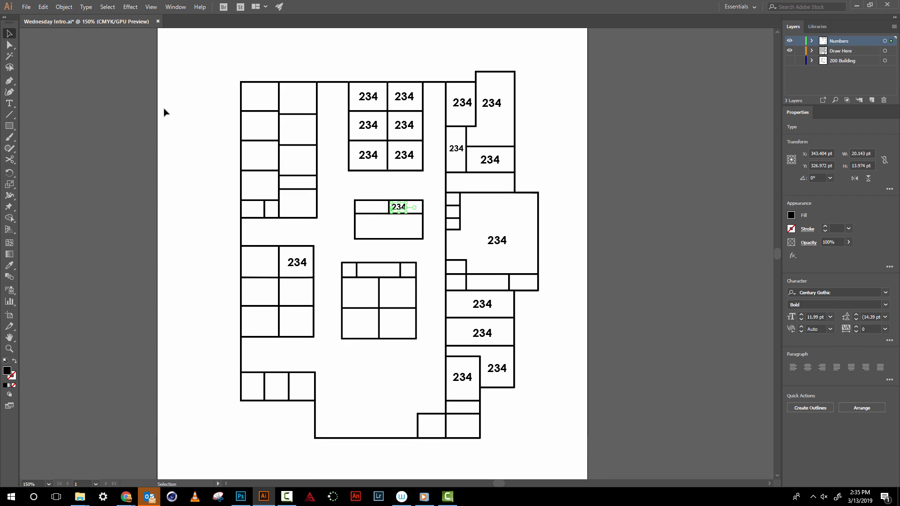
# - Renumber the left column of the upper centre six-room block as 210, 212 and 214 from top to bottom
pyautogui.click(8, 105)
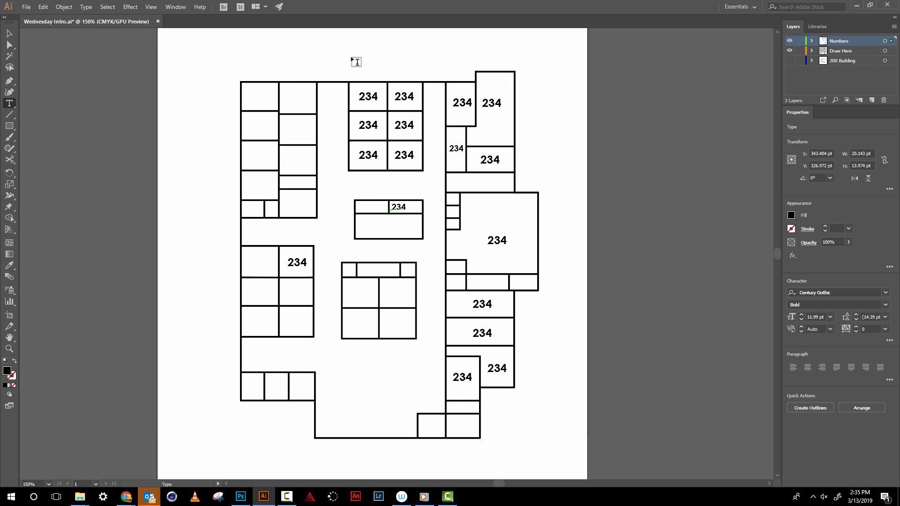
pyautogui.doubleClick(372, 96)
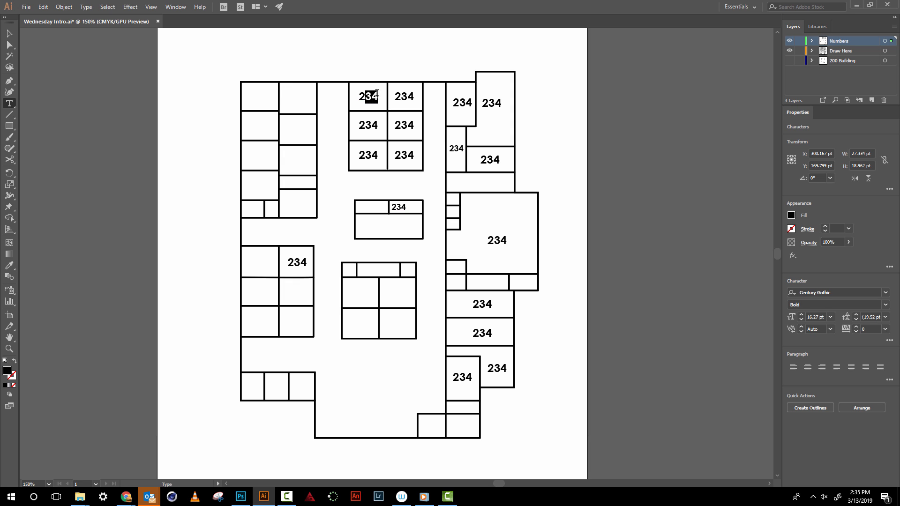
pyautogui.write('210')
pyautogui.moveTo(366, 125); pyautogui.dragTo(376, 122)
pyautogui.write('12')
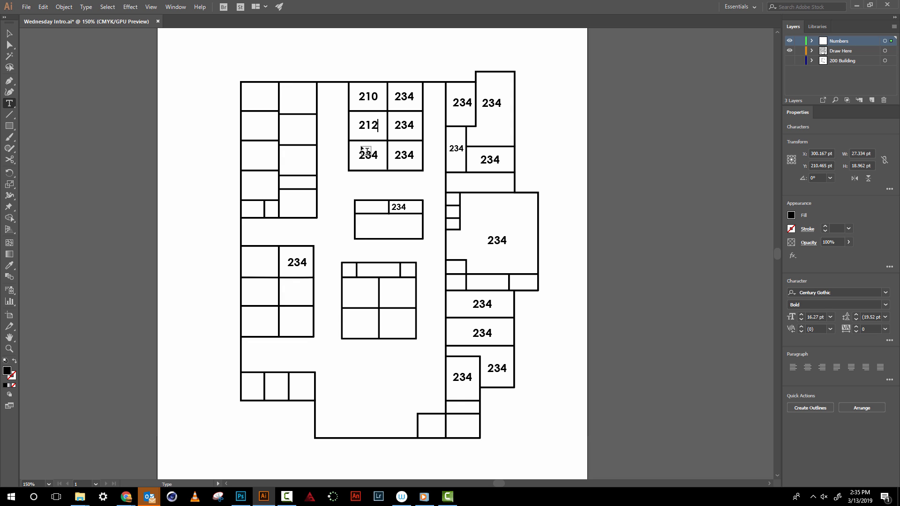
pyautogui.moveTo(366, 155); pyautogui.dragTo(387, 152)
pyautogui.write('14')
# - Renumber the right column of the upper centre six-room block as 241, 239 and 237 from top to bottom
pyautogui.moveTo(402, 95); pyautogui.dragTo(415, 95)
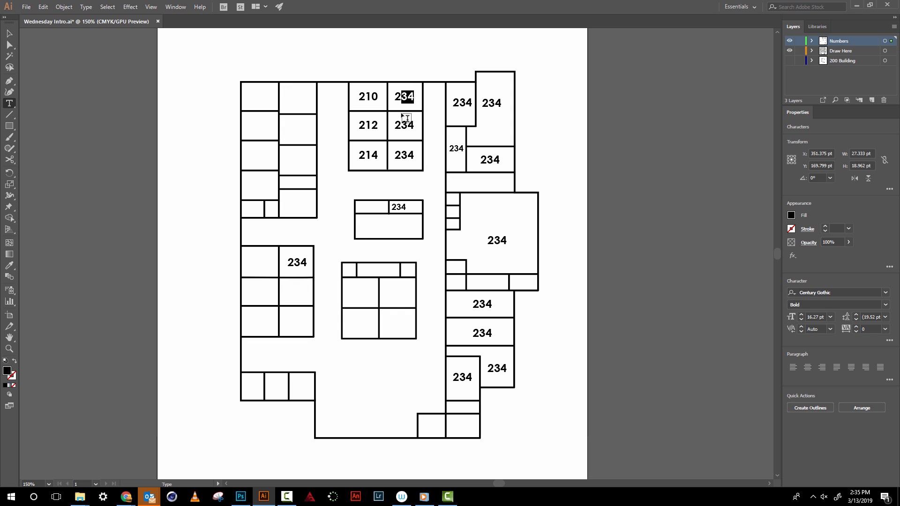
pyautogui.write('41')
pyautogui.moveTo(400, 125); pyautogui.dragTo(412, 121)
pyautogui.write('39')
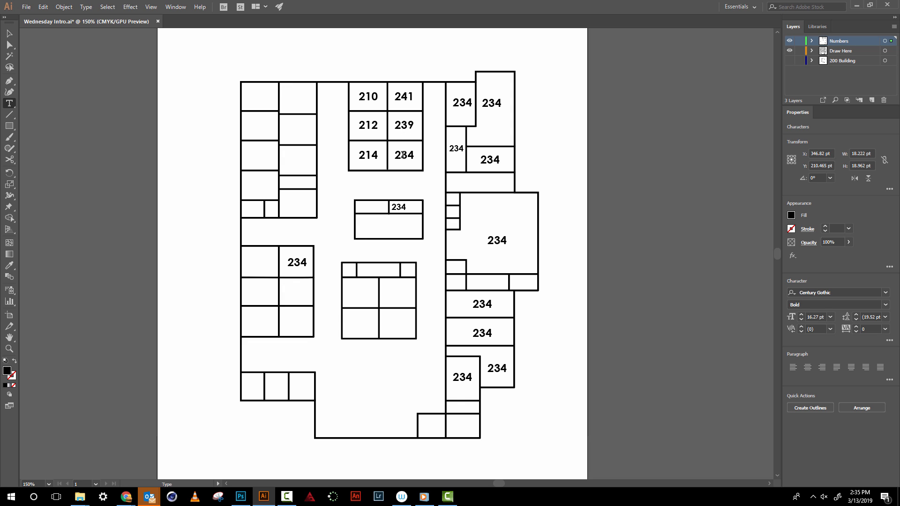
pyautogui.moveTo(402, 155); pyautogui.dragTo(420, 153)
pyautogui.write('37')
# - Change the upper-right block's top two labels to 240 for the left room and ATH for the tall room beside it
pyautogui.moveTo(458, 102); pyautogui.dragTo(473, 101)
pyautogui.write('40')
pyautogui.doubleClick(487, 101)
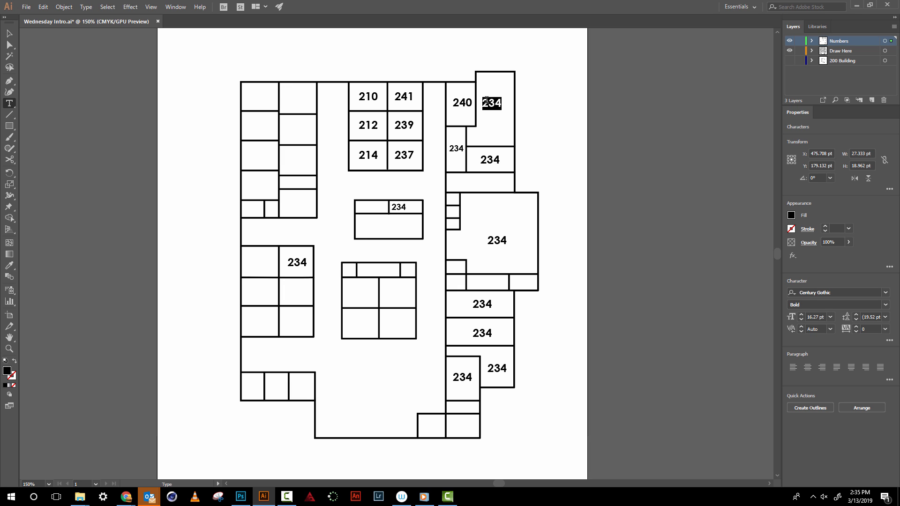
pyautogui.write('ATH')
pyautogui.click(6, 34)
pyautogui.click(372, 124)
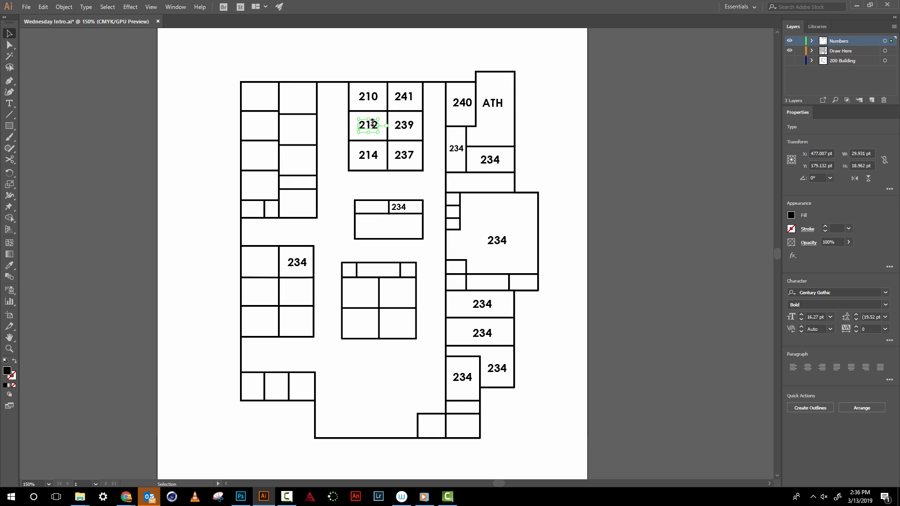
# - Relabel the large room on the building's right side as LRC and recentre the label in the room
pyautogui.press('t')
pyautogui.doubleClick(500, 239)
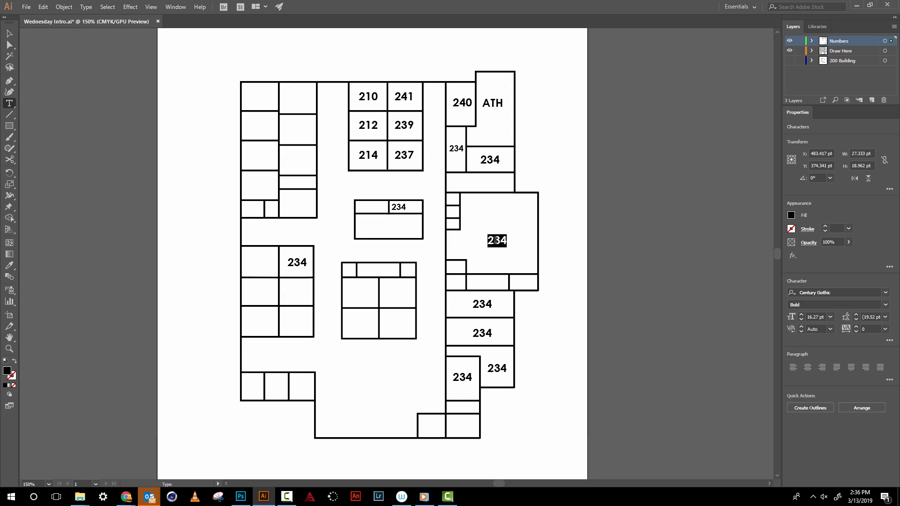
pyautogui.write('LRC')
pyautogui.click(5, 31)
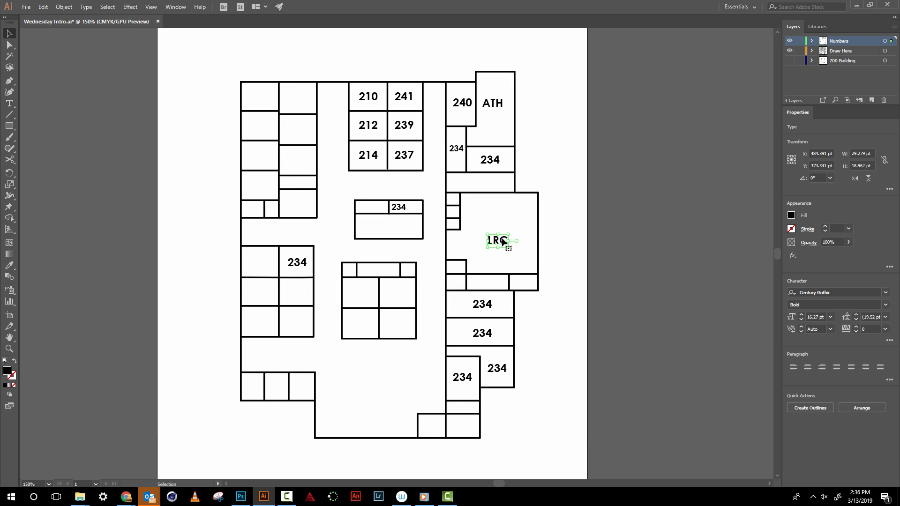
pyautogui.moveTo(503, 241); pyautogui.dragTo(492, 230)
pyautogui.click(520, 237)
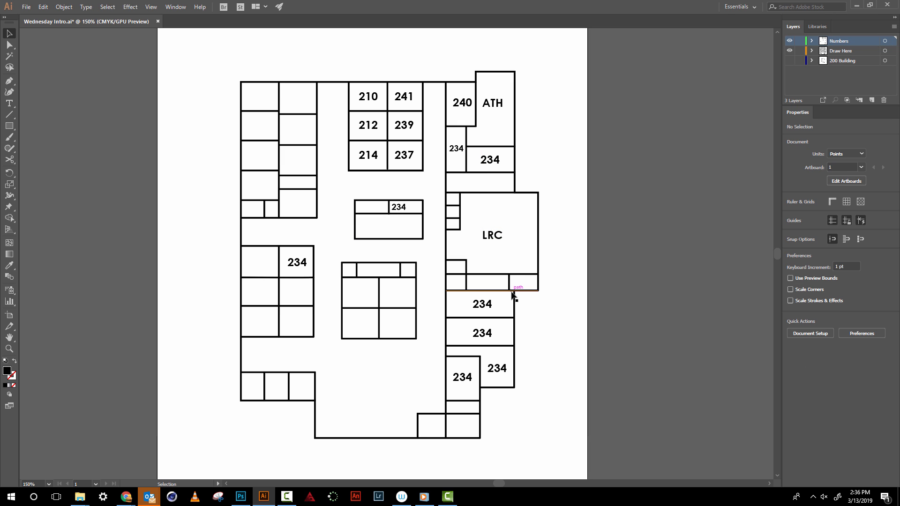
# - Renumber the three lower-right rooms below the remaining 234 room as 232, 231 and 230
pyautogui.doubleClick(485, 333)
pyautogui.moveTo(488, 332); pyautogui.dragTo(497, 332)
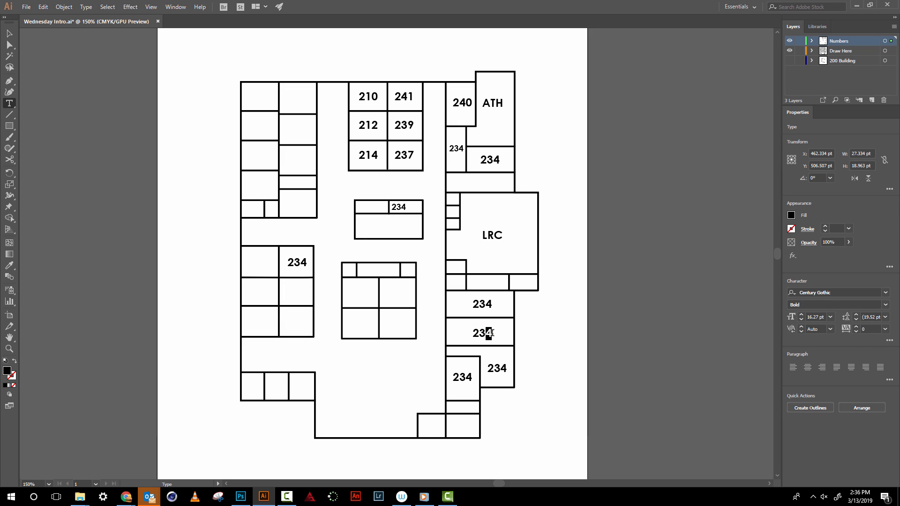
pyautogui.write('2')
pyautogui.doubleClick(499, 367)
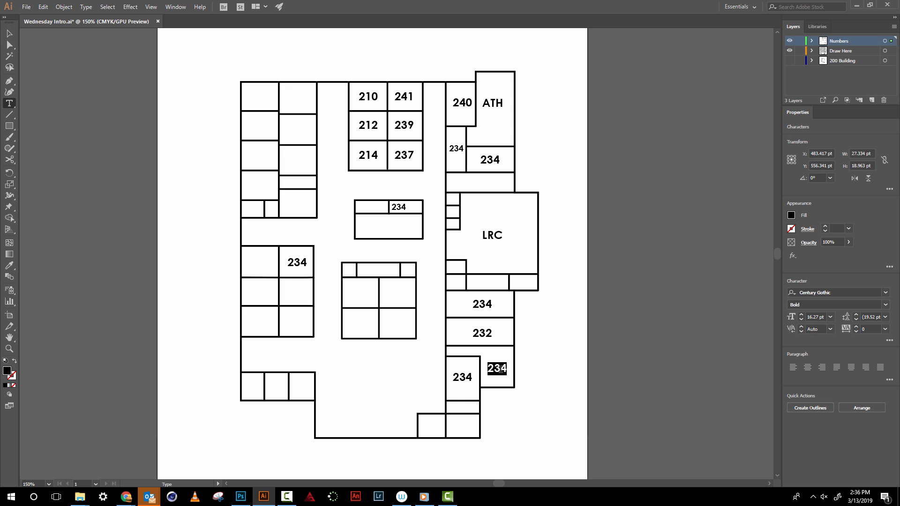
pyautogui.write('231')
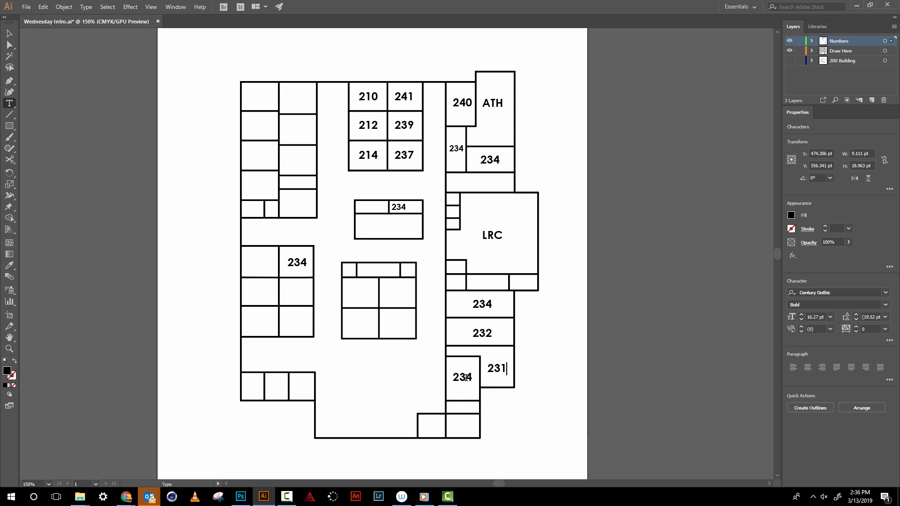
pyautogui.doubleClick(465, 378)
pyautogui.write('230')
pyautogui.click(10, 35)
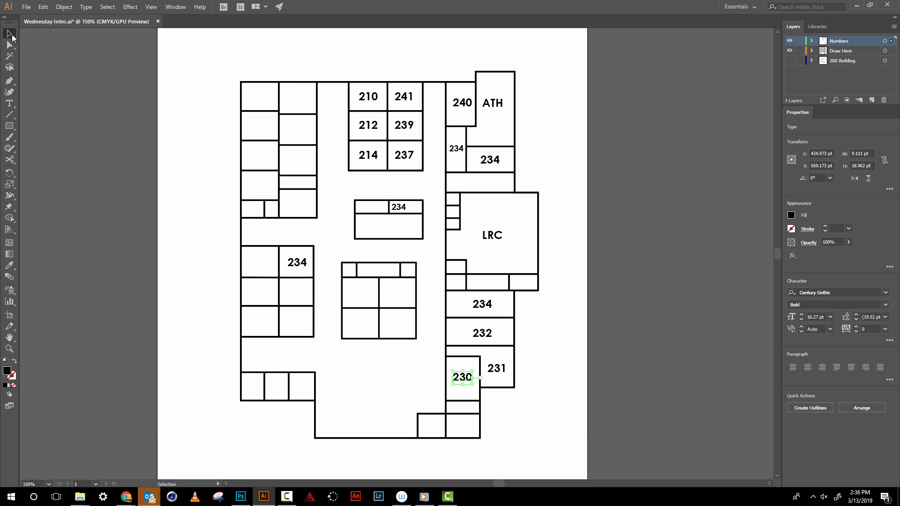
pyautogui.click(110, 98)
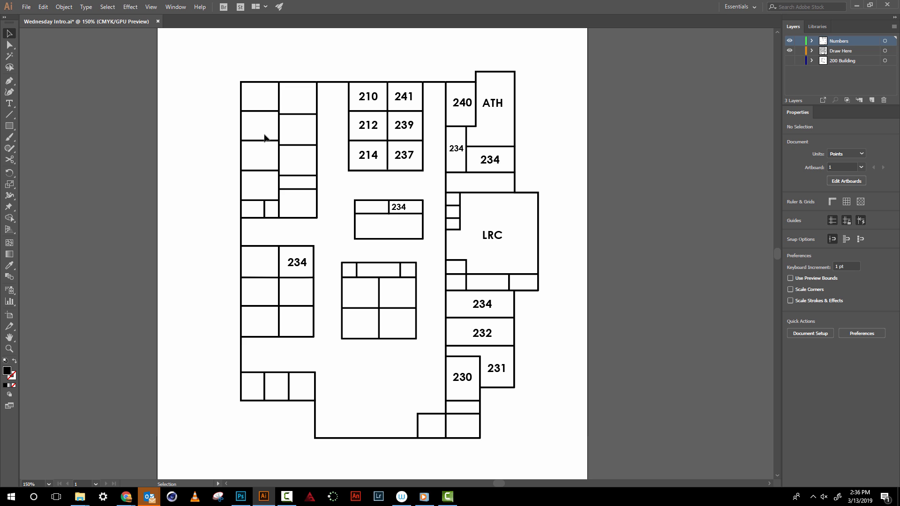
# - Save the Illustrator document under its existing name
pyautogui.click(26, 7)
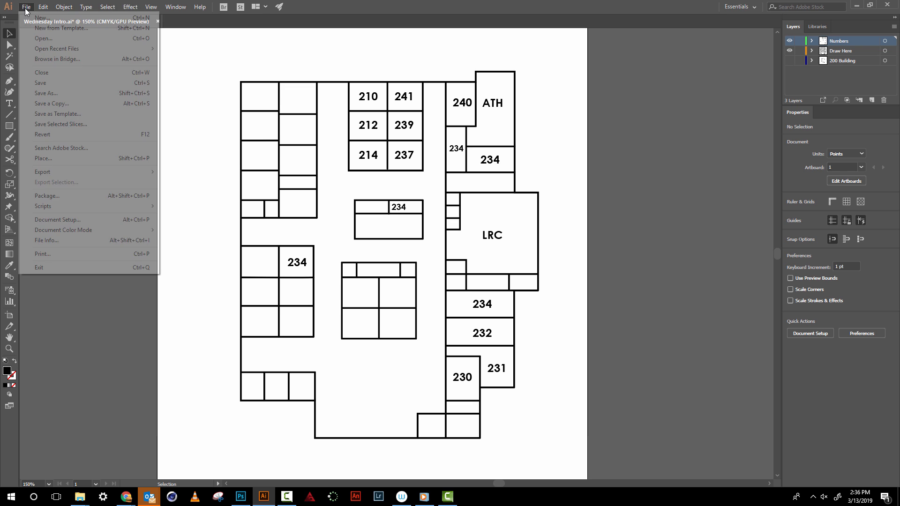
pyautogui.click(49, 84)
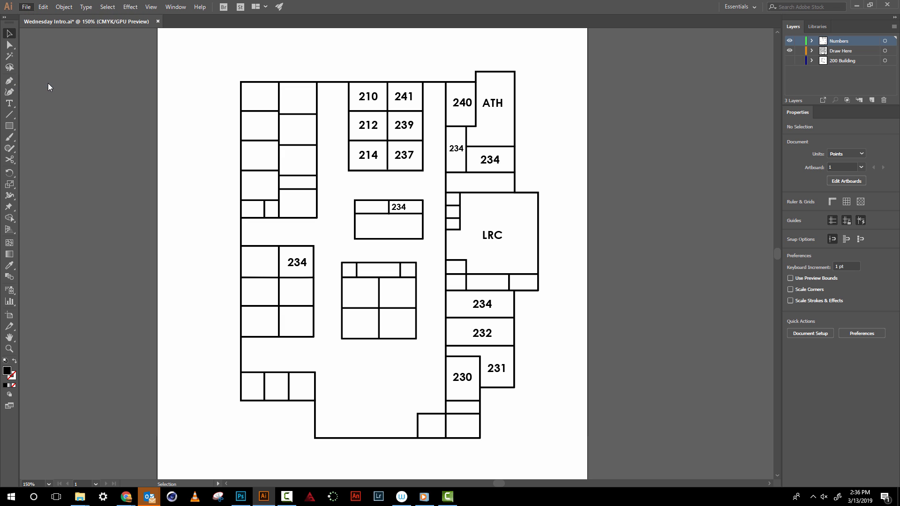
# - Set up a Save As of the map in Adobe PDF format in the Documents folder
pyautogui.click(26, 7)
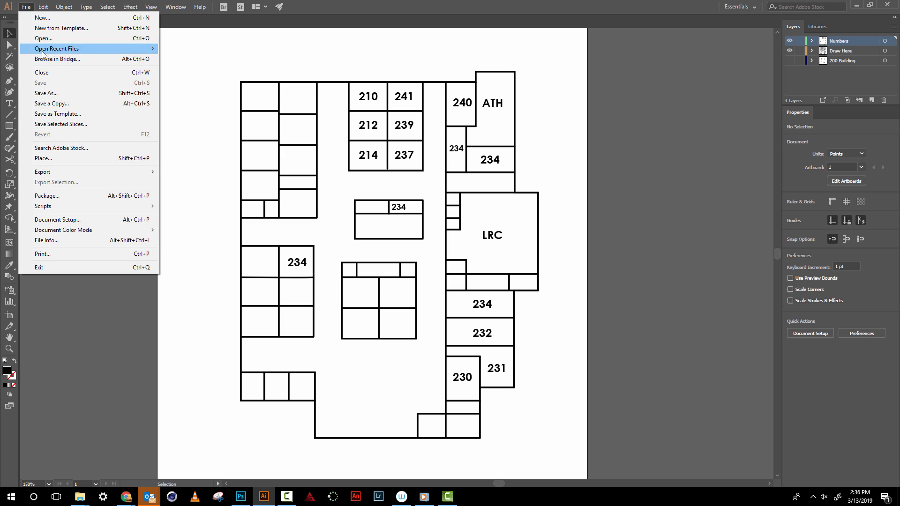
pyautogui.moveTo(72, 173)
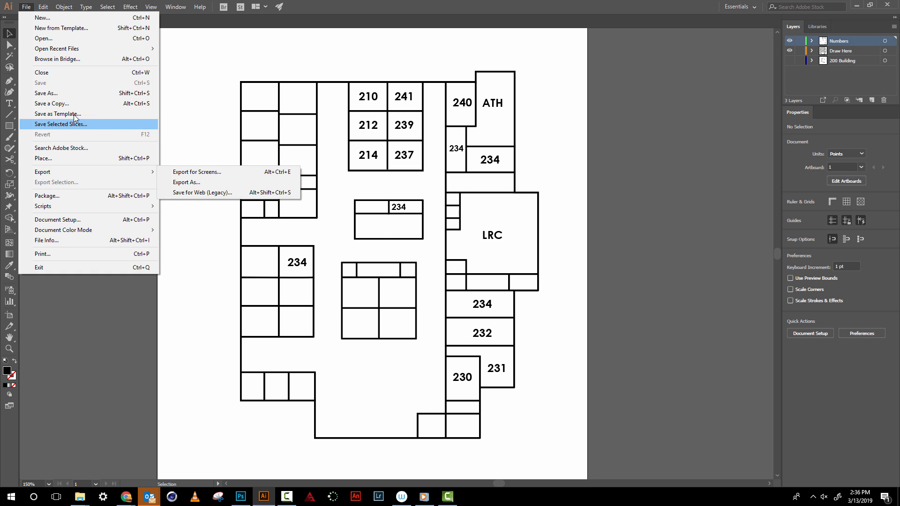
pyautogui.click(77, 93)
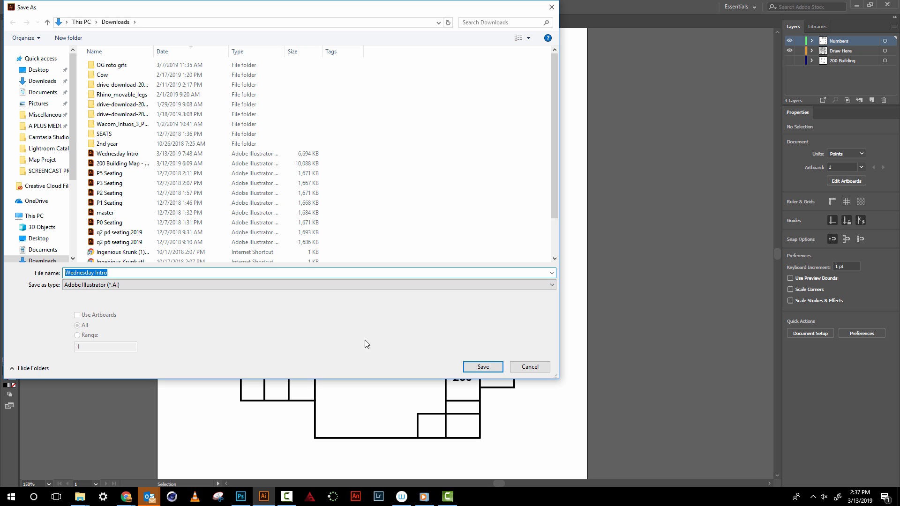
pyautogui.click(79, 286)
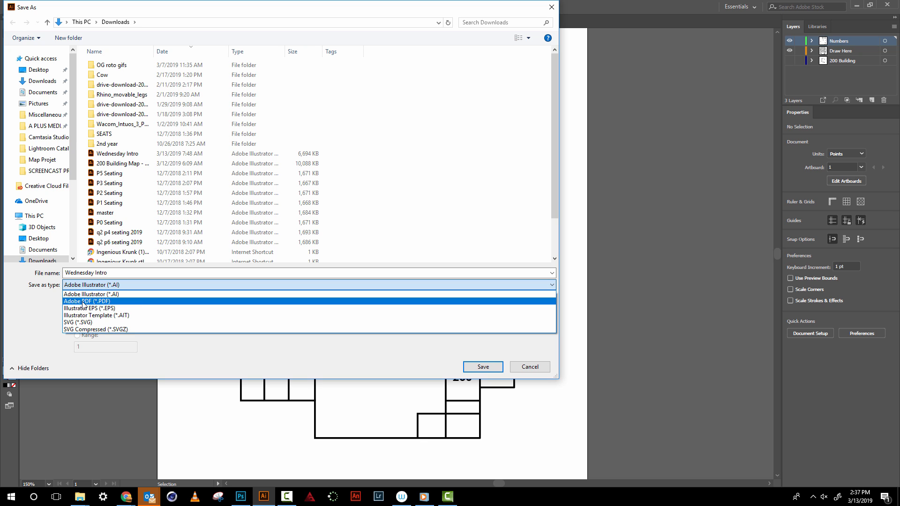
pyautogui.click(84, 303)
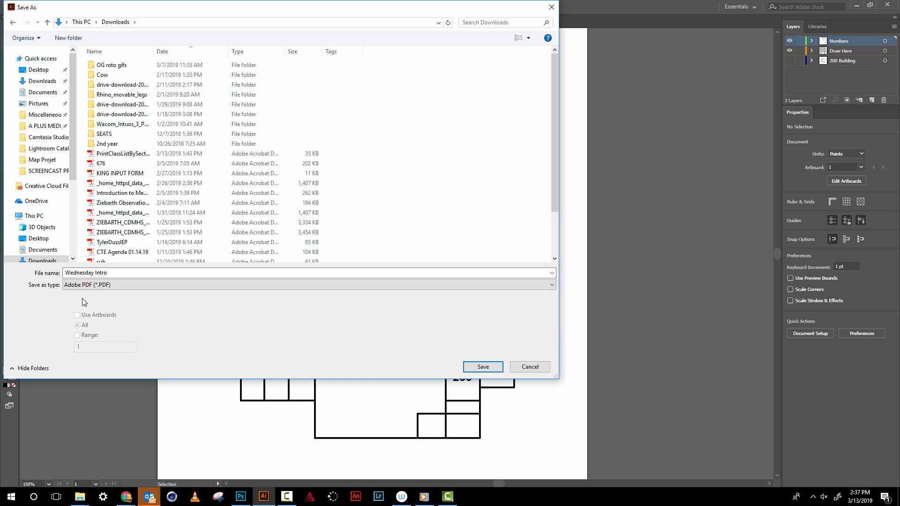
pyautogui.click(36, 74)
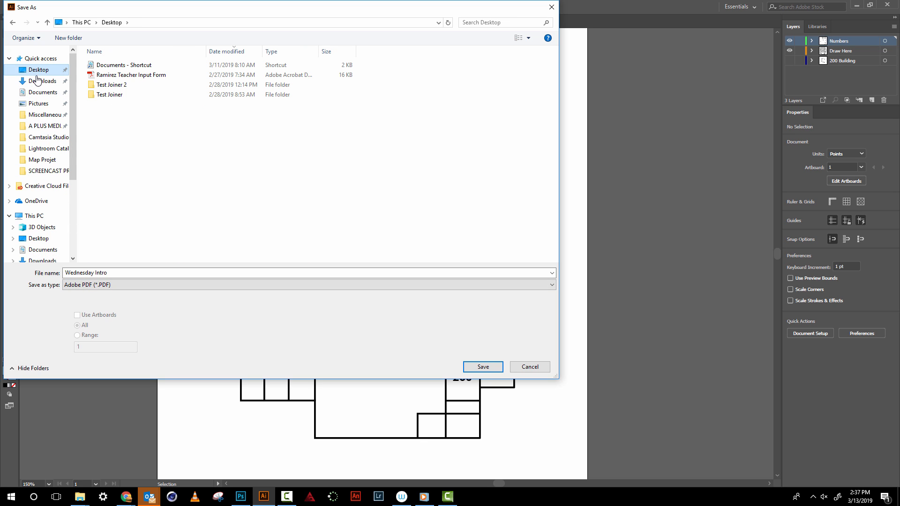
pyautogui.click(43, 82)
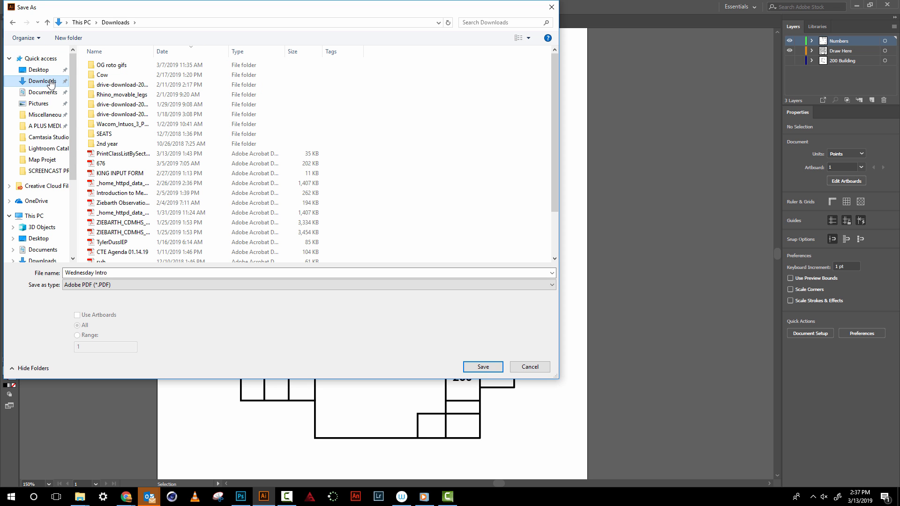
pyautogui.click(43, 93)
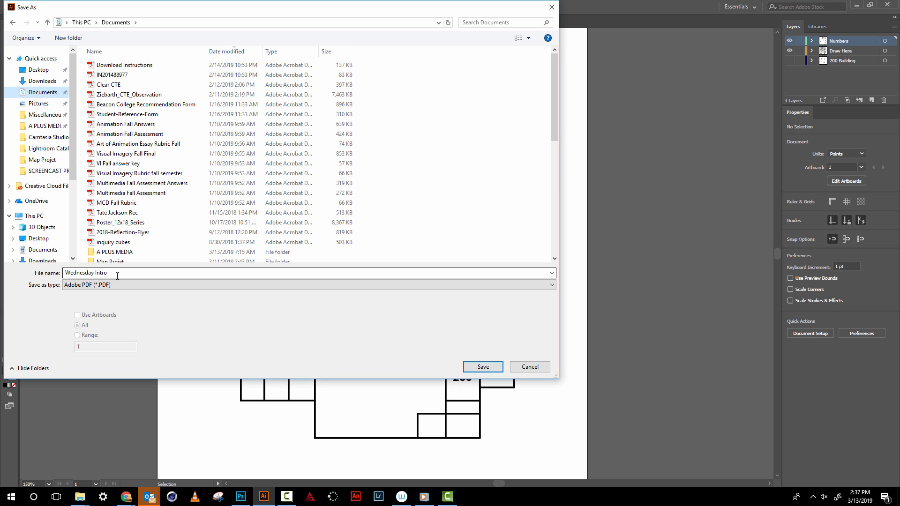
# - Name the file "Map with Room Numbers" and save the PDF with the Illustrator Default preset
pyautogui.click(86, 275)
pyautogui.write('M')
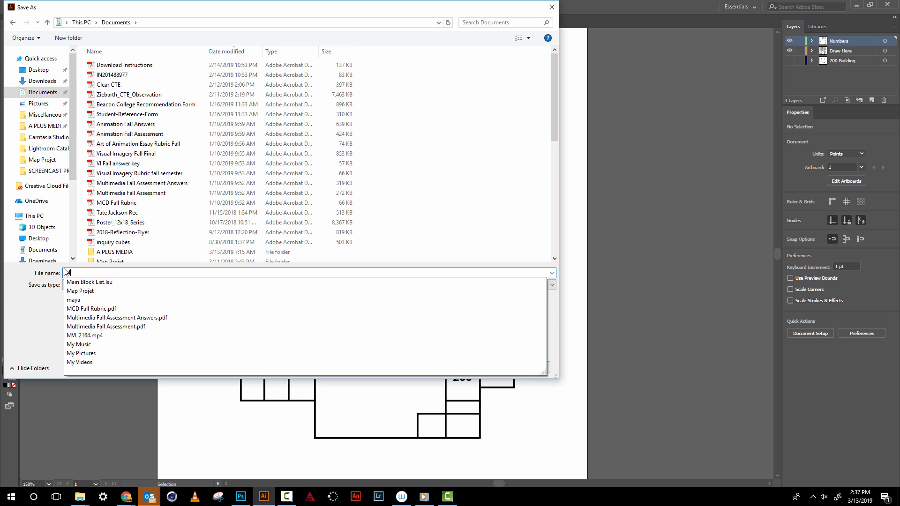
pyautogui.write('ap with Room Numbers')
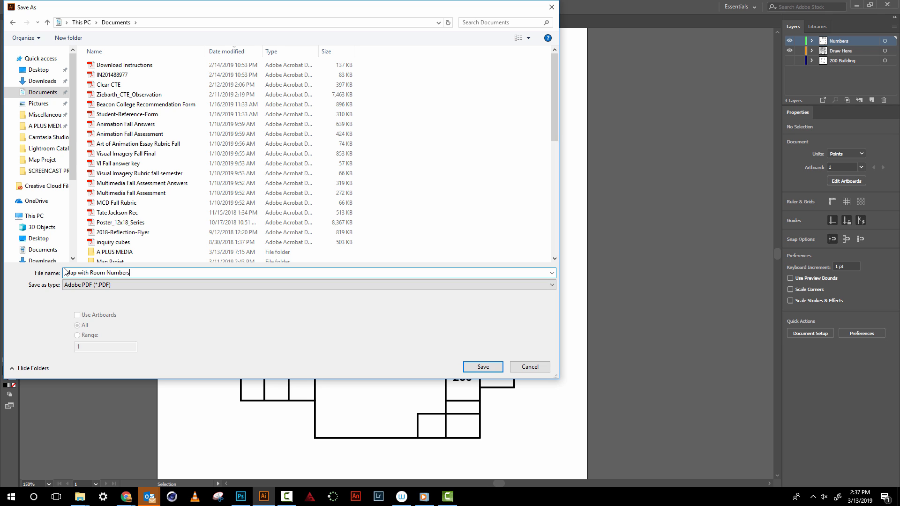
pyautogui.click(486, 369)
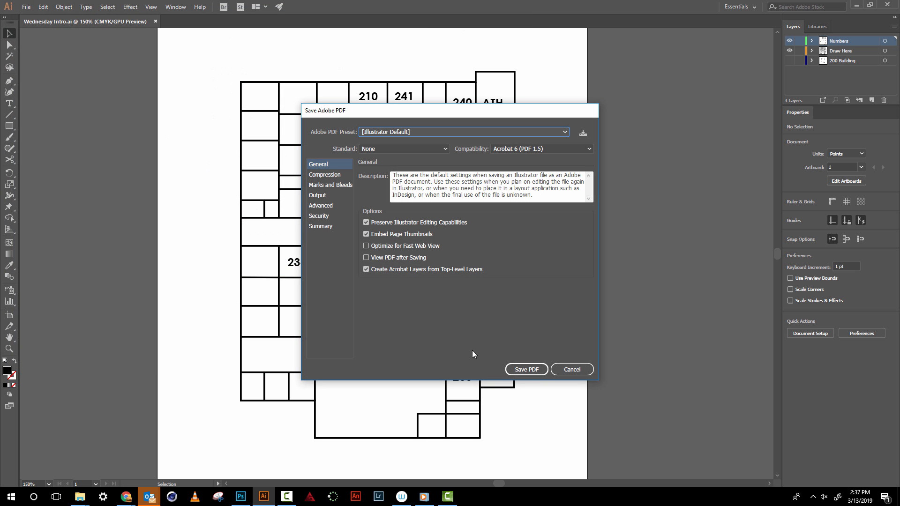
pyautogui.click(526, 370)
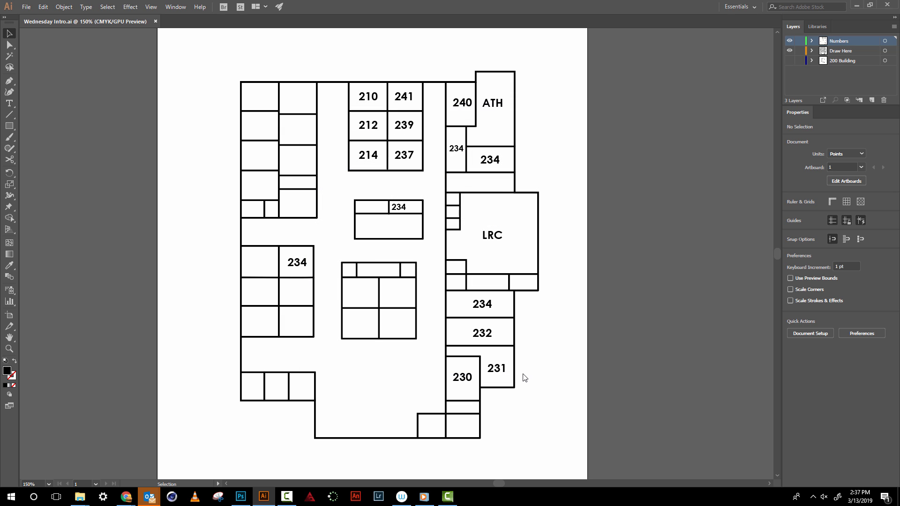